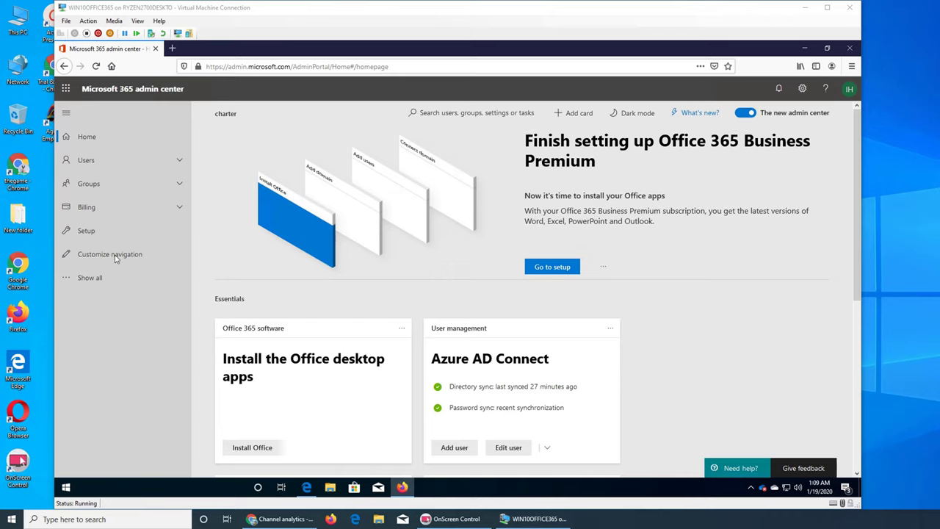
- Expand the full navigation, check then close the Support help panel, and open All admin centers
{"action": "left_click", "coordinate": [102, 276]}
{"action": "scroll", "coordinate": [103, 278], "scroll_direction": "down", "scroll_amount": 3}
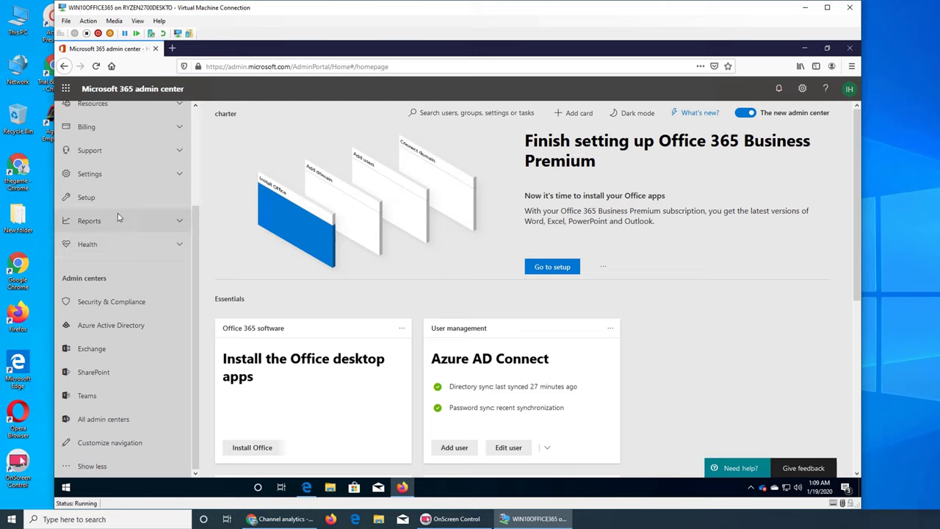
{"action": "left_click", "coordinate": [91, 150]}
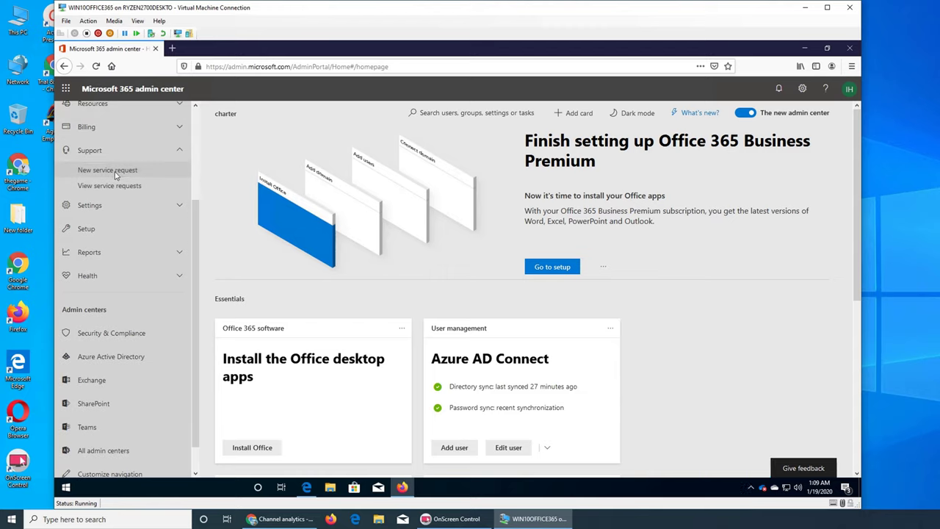
{"action": "left_click", "coordinate": [115, 172]}
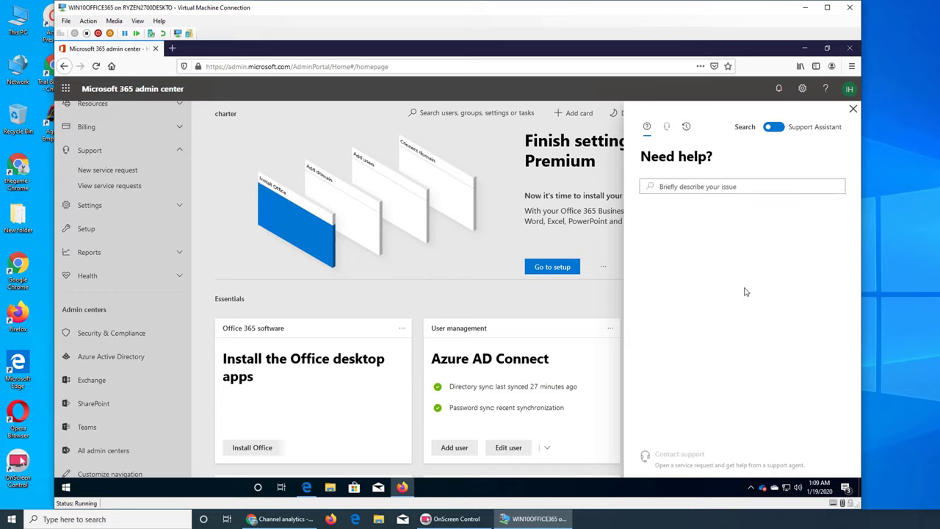
{"action": "left_click", "coordinate": [853, 110]}
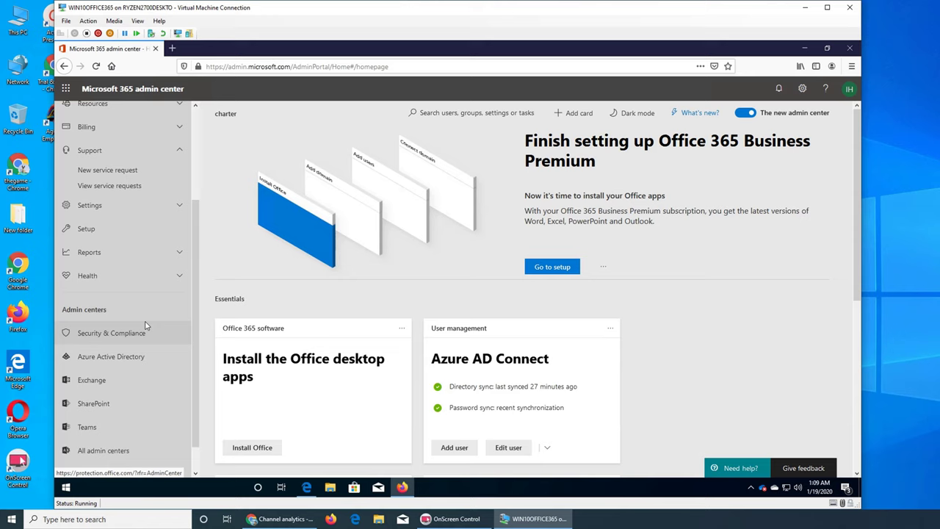
{"action": "left_click", "coordinate": [114, 450]}
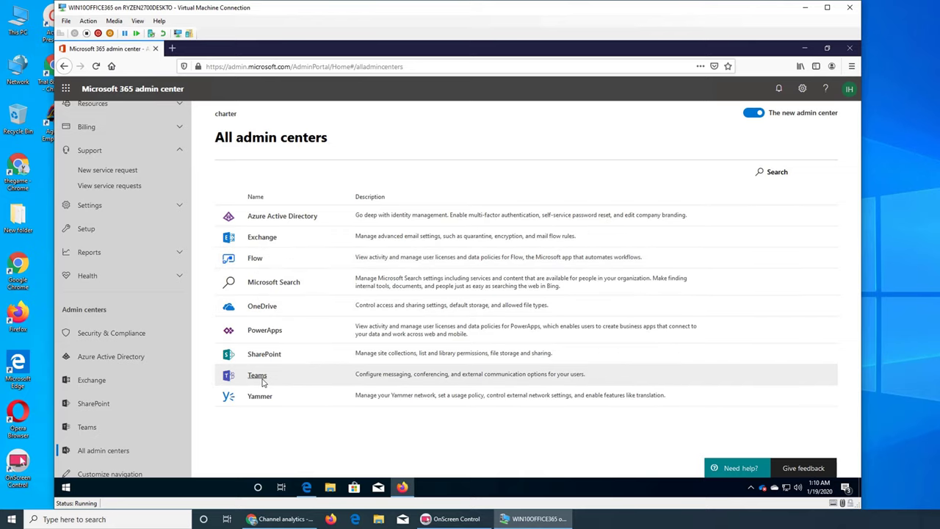
{"action": "left_click", "coordinate": [255, 258]}
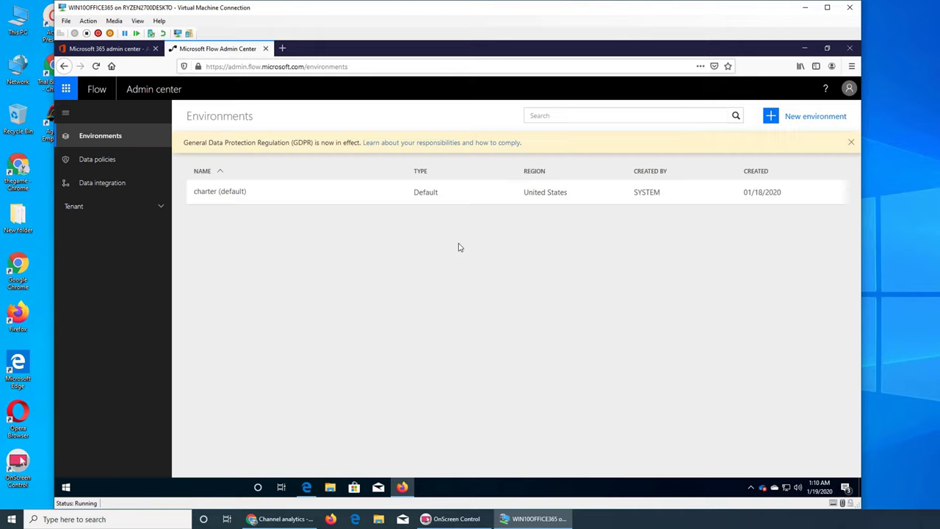
{"action": "left_click", "coordinate": [103, 167]}
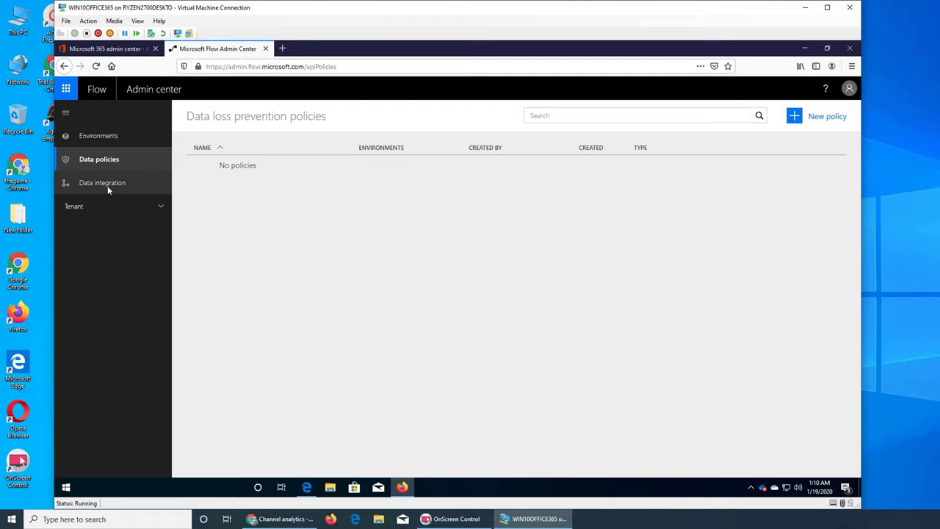
{"action": "left_click", "coordinate": [108, 190]}
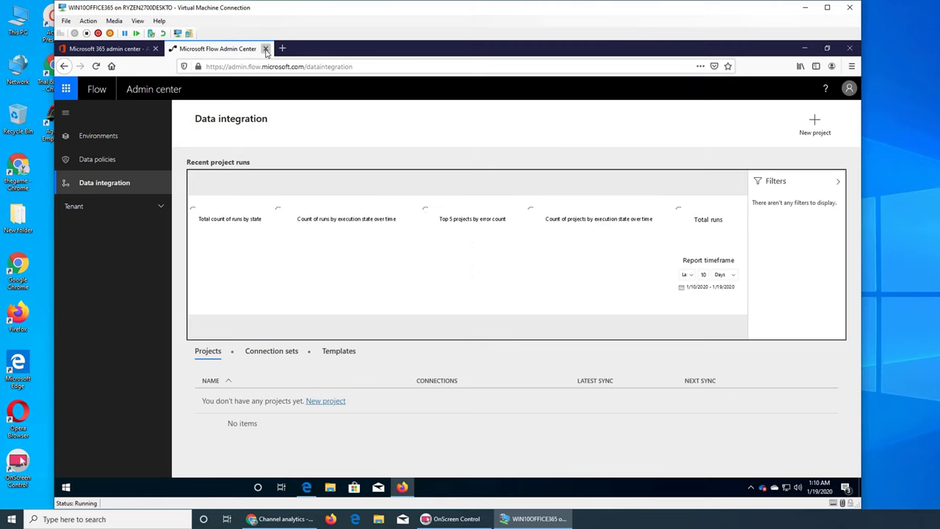
{"action": "left_click", "coordinate": [266, 49]}
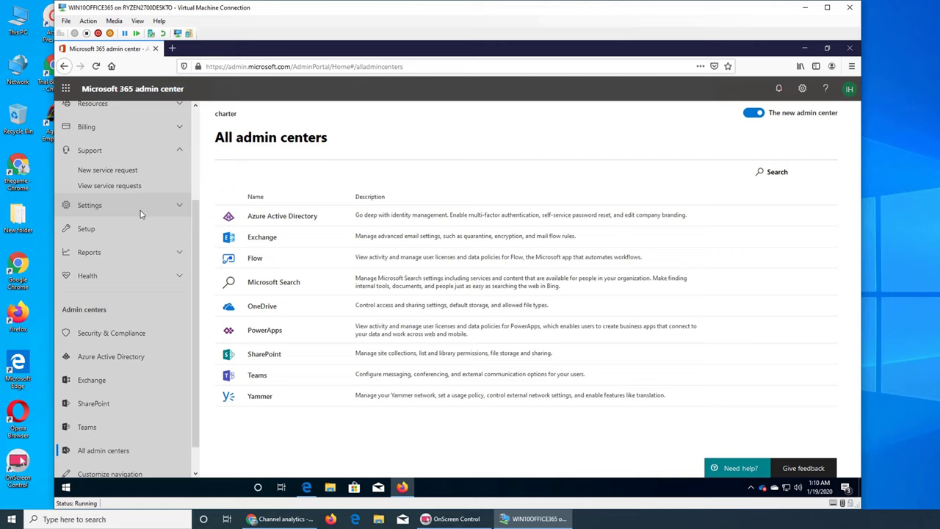
- Open Service health from the Health menu, showing 19 services and one Office 365 Portal advisory
{"action": "scroll", "coordinate": [129, 235], "scroll_direction": "up", "scroll_amount": 3}
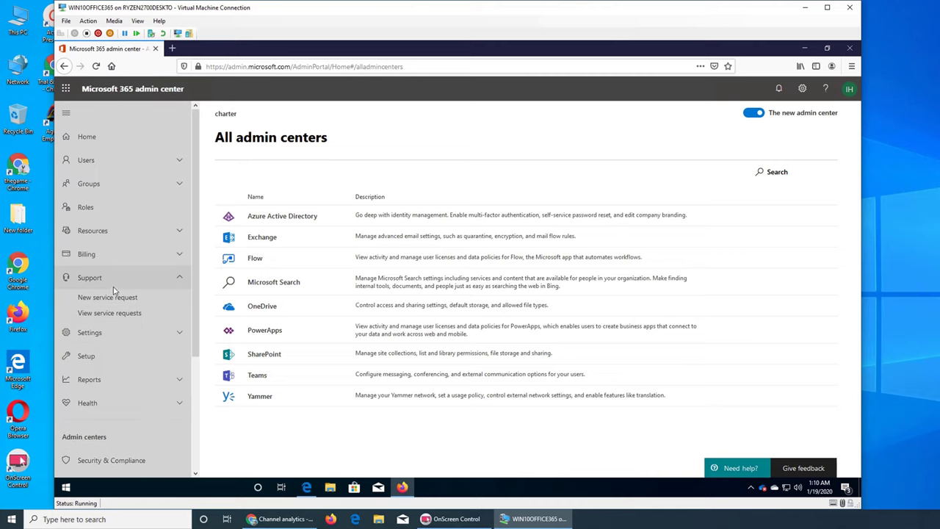
{"action": "scroll", "coordinate": [132, 279], "scroll_direction": "down", "scroll_amount": 3}
{"action": "scroll", "coordinate": [149, 255], "scroll_direction": "up", "scroll_amount": 3}
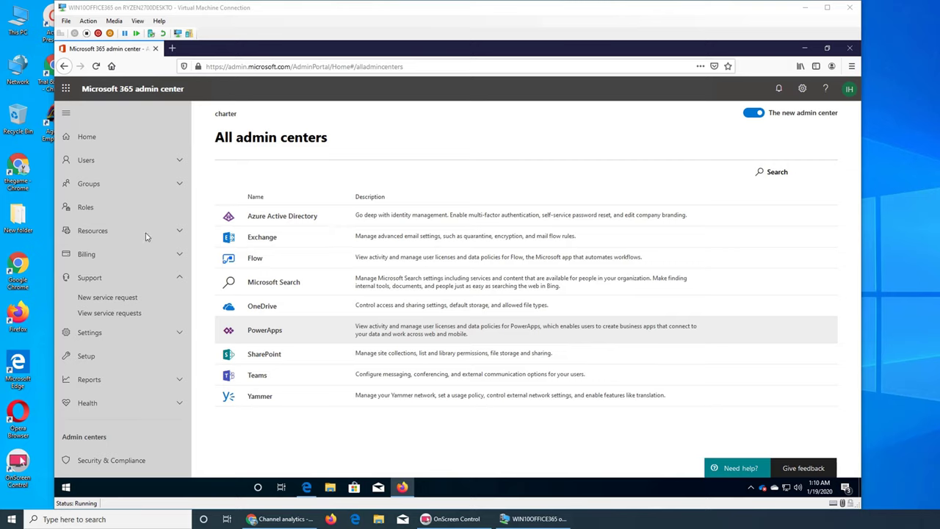
{"action": "left_click", "coordinate": [91, 405]}
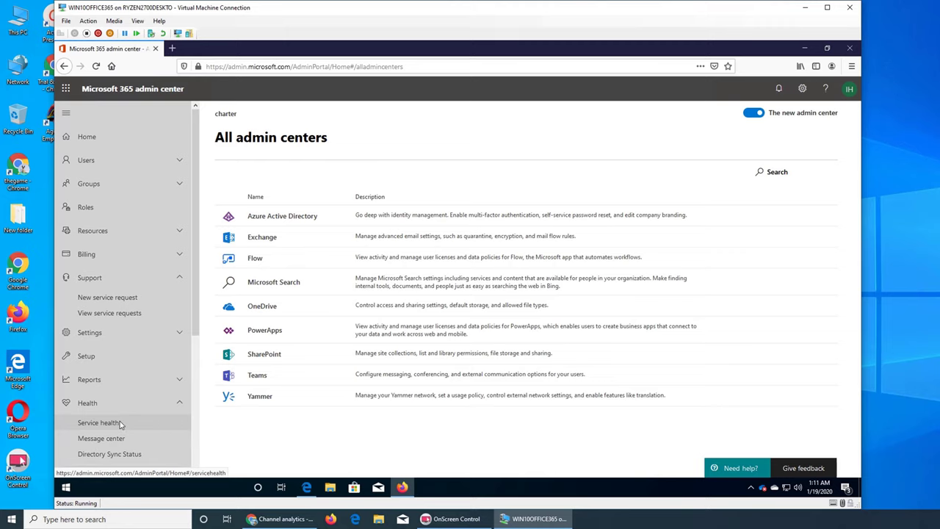
{"action": "left_click", "coordinate": [120, 423]}
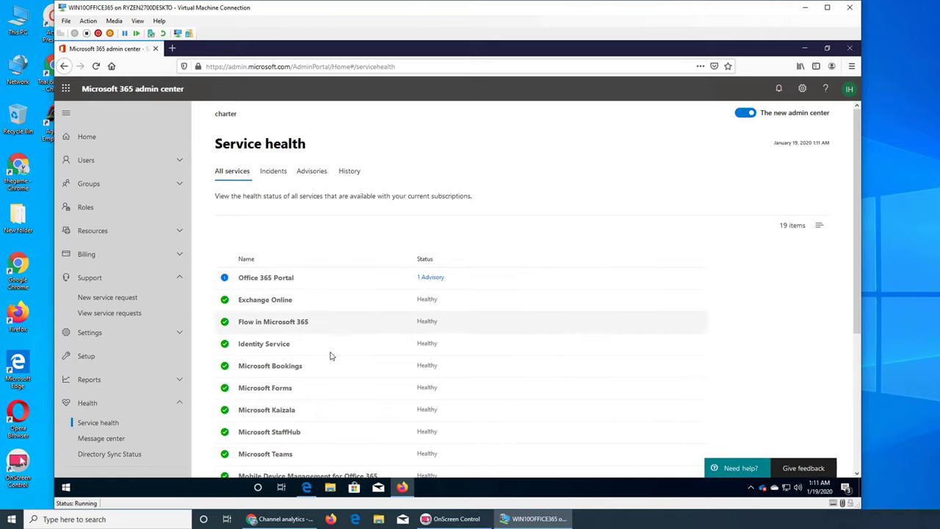
{"action": "left_click", "coordinate": [86, 409]}
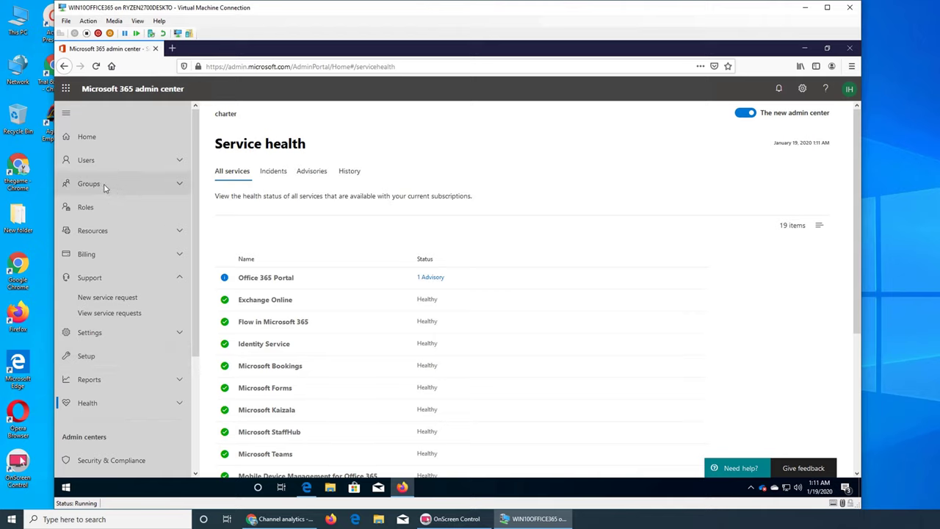
{"action": "left_click", "coordinate": [86, 162]}
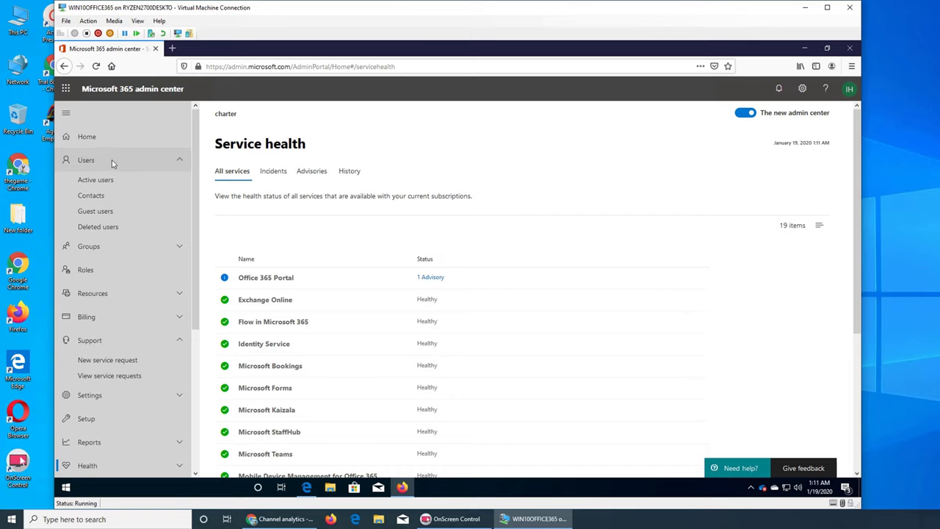
- Open Active users in a widened VM window and review each user's licenses
{"action": "left_click", "coordinate": [107, 180]}
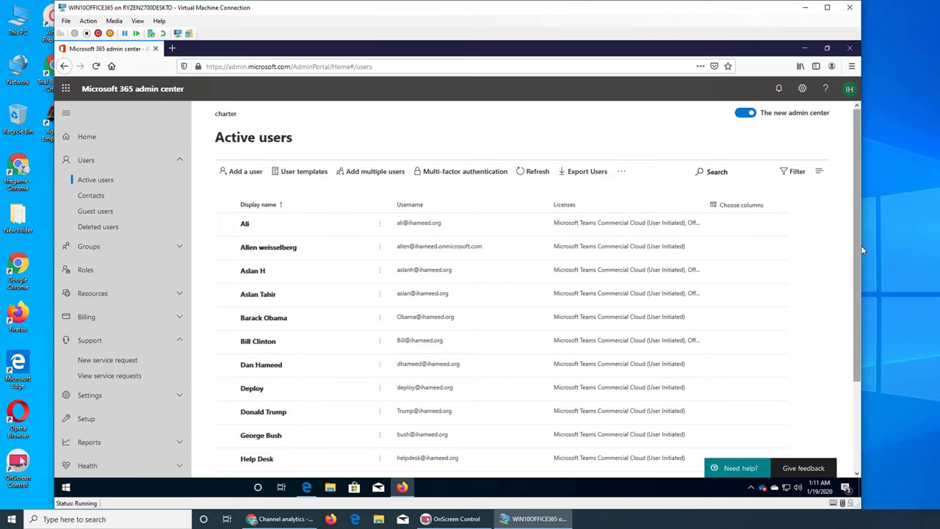
{"action": "left_click_drag", "start_coordinate": [861, 257], "coordinate": [922, 263]}
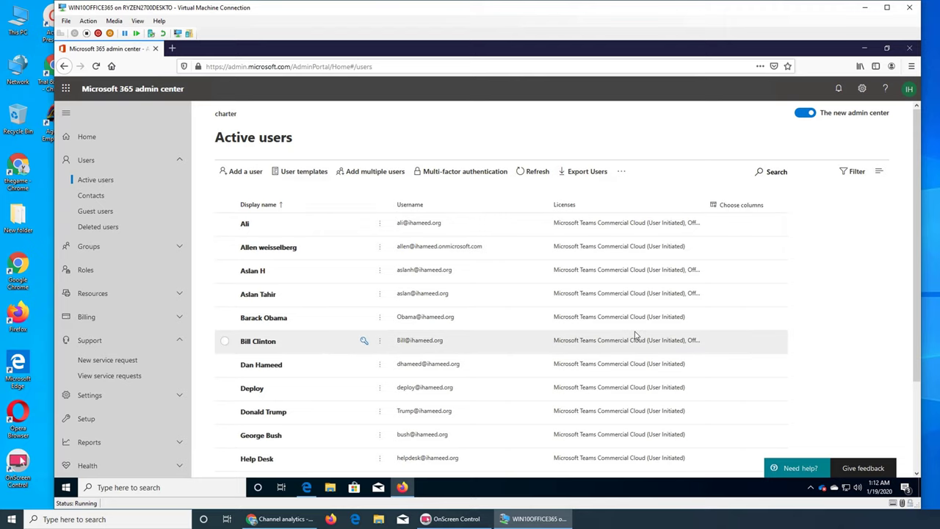
{"action": "left_click", "coordinate": [292, 172]}
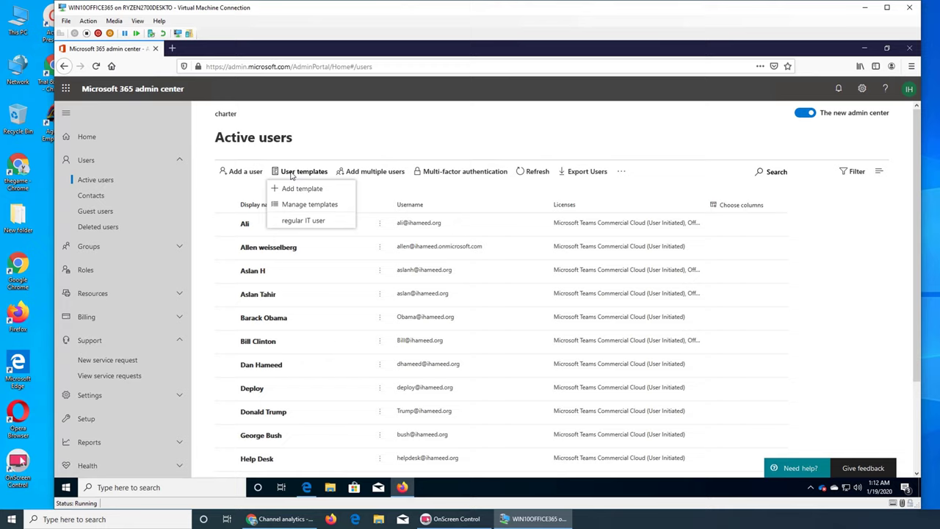
{"action": "left_click", "coordinate": [339, 151]}
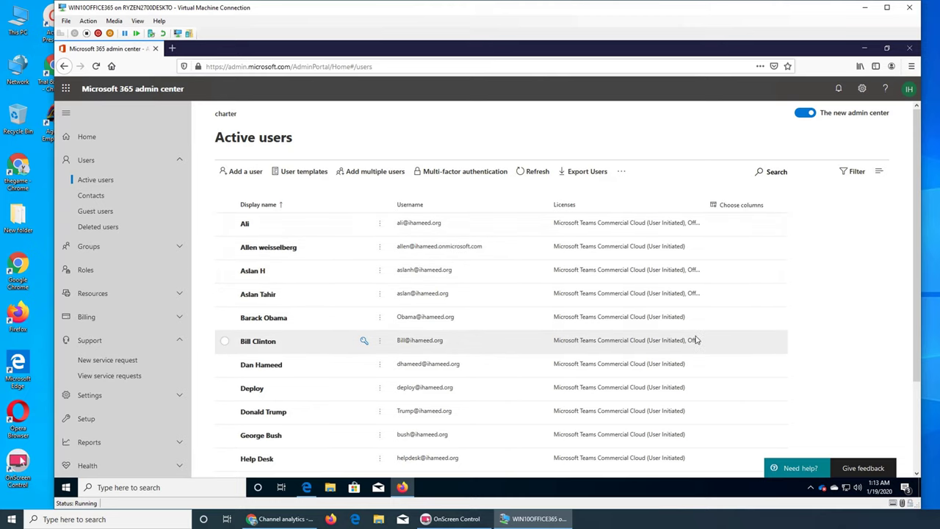
{"action": "scroll", "coordinate": [701, 367], "scroll_direction": "down", "scroll_amount": 3}
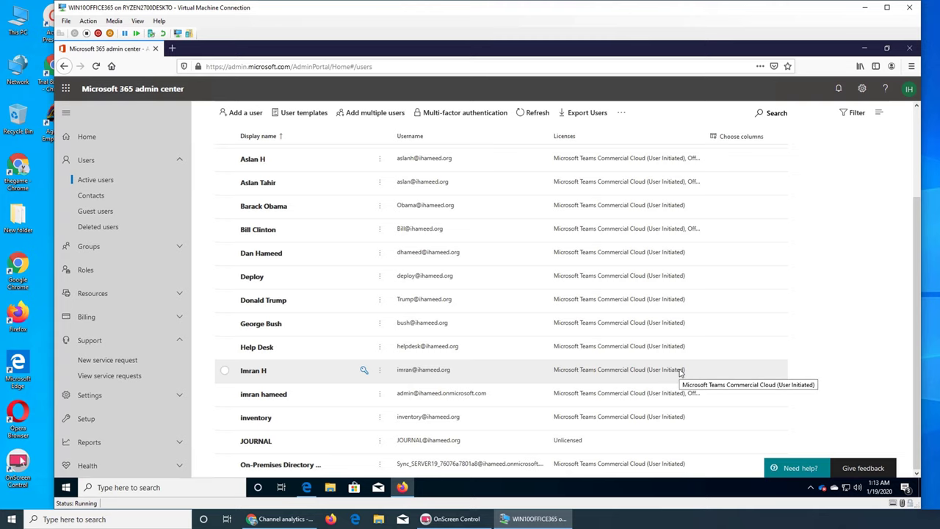
{"action": "scroll", "coordinate": [680, 373], "scroll_direction": "up", "scroll_amount": 3}
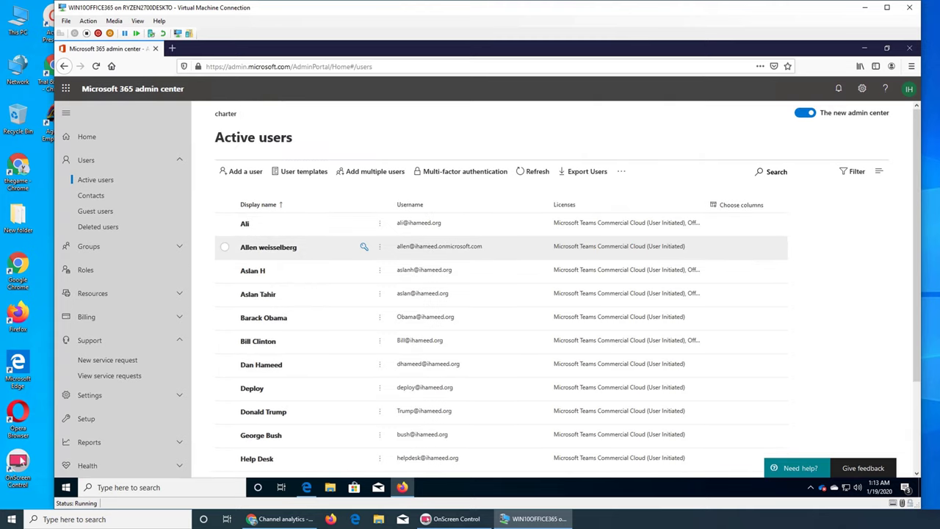
{"action": "left_click", "coordinate": [225, 206]}
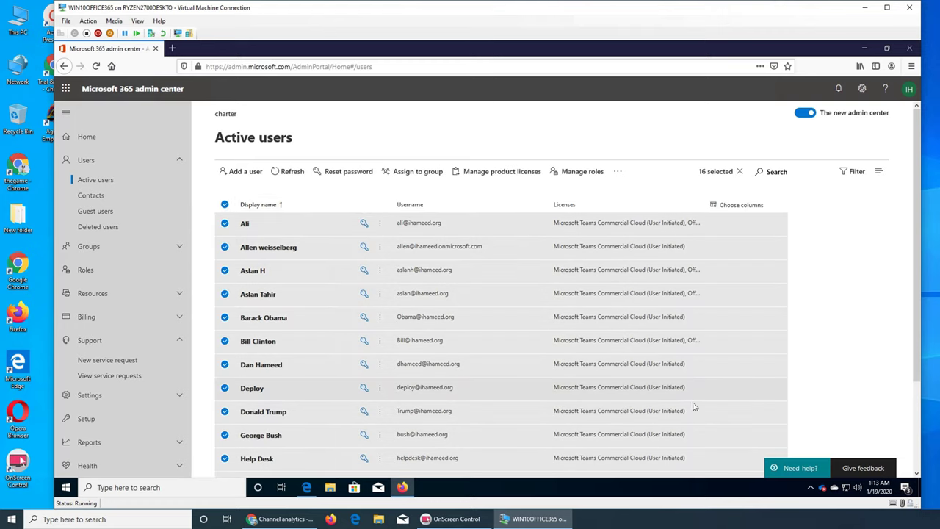
{"action": "scroll", "coordinate": [770, 380], "scroll_direction": "down", "scroll_amount": 3}
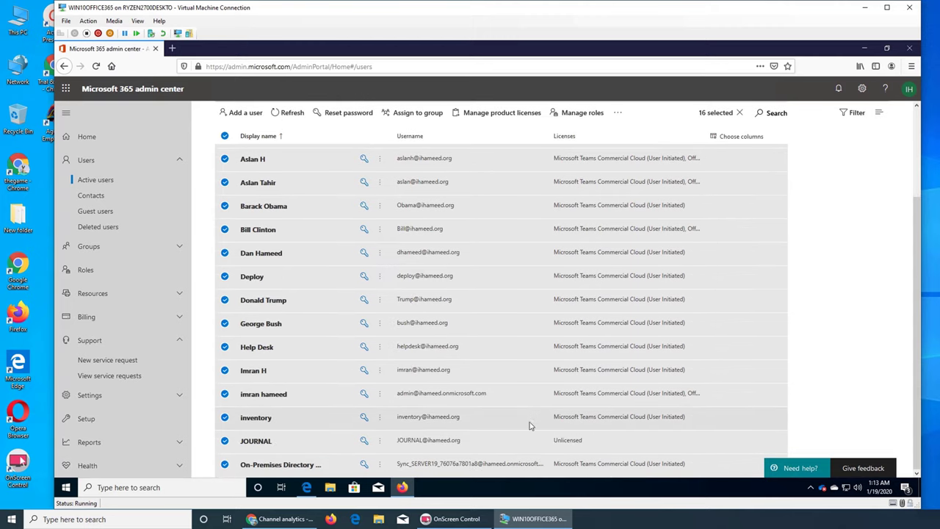
{"action": "left_click", "coordinate": [225, 441]}
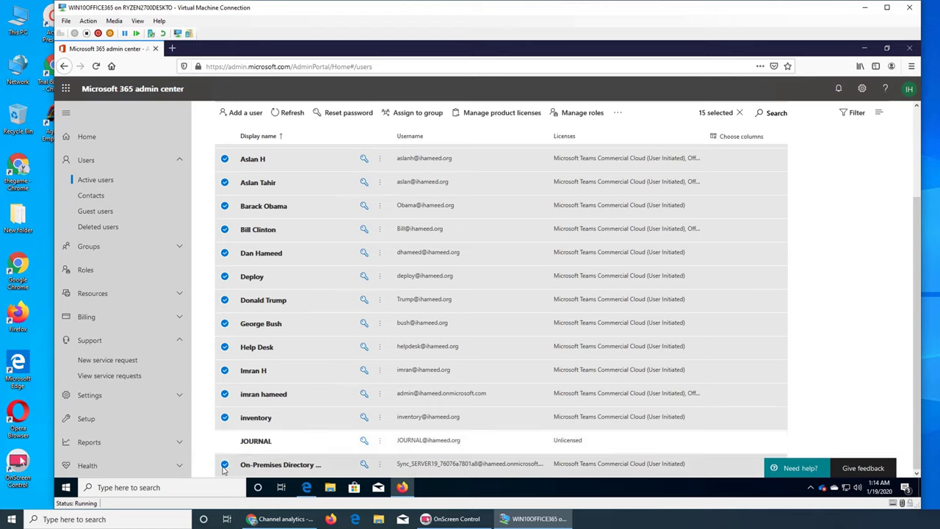
{"action": "left_click", "coordinate": [224, 464]}
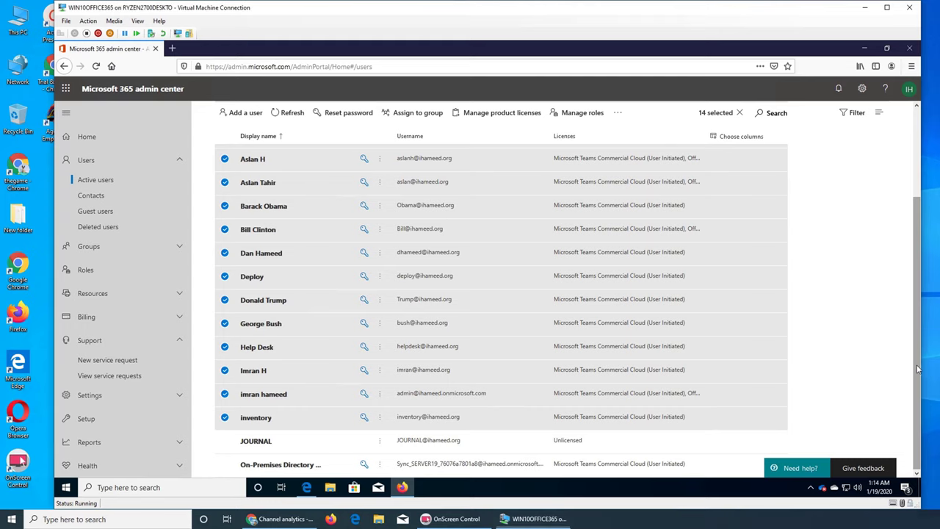
{"action": "scroll", "coordinate": [915, 186], "scroll_direction": "up", "scroll_amount": 3}
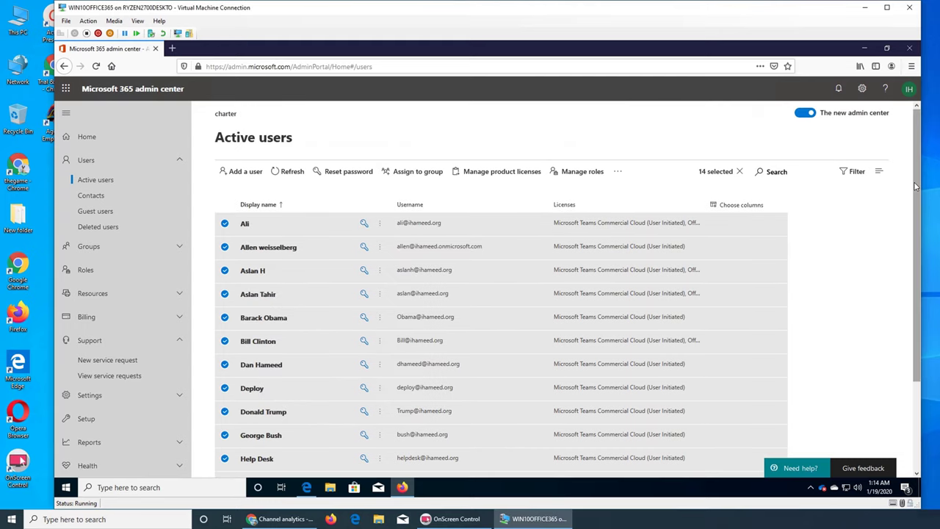
{"action": "left_click", "coordinate": [511, 174]}
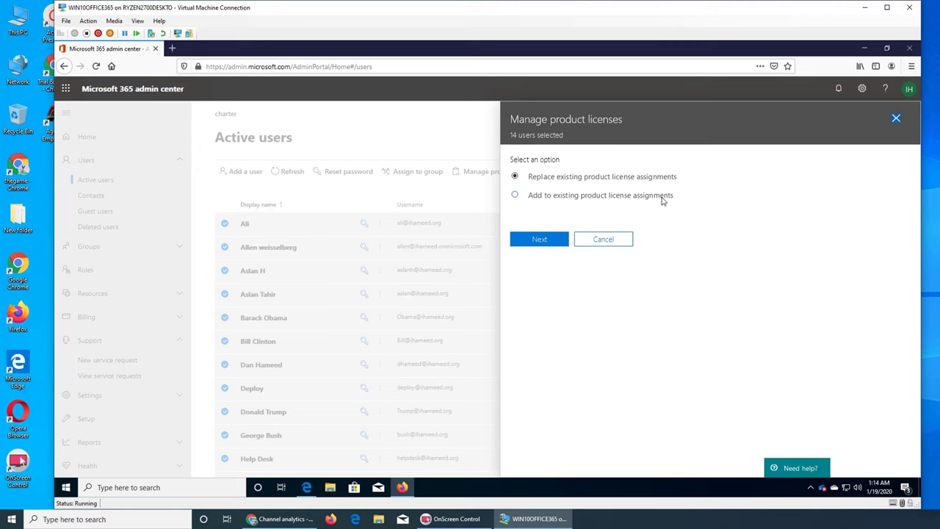
{"action": "left_click", "coordinate": [623, 239]}
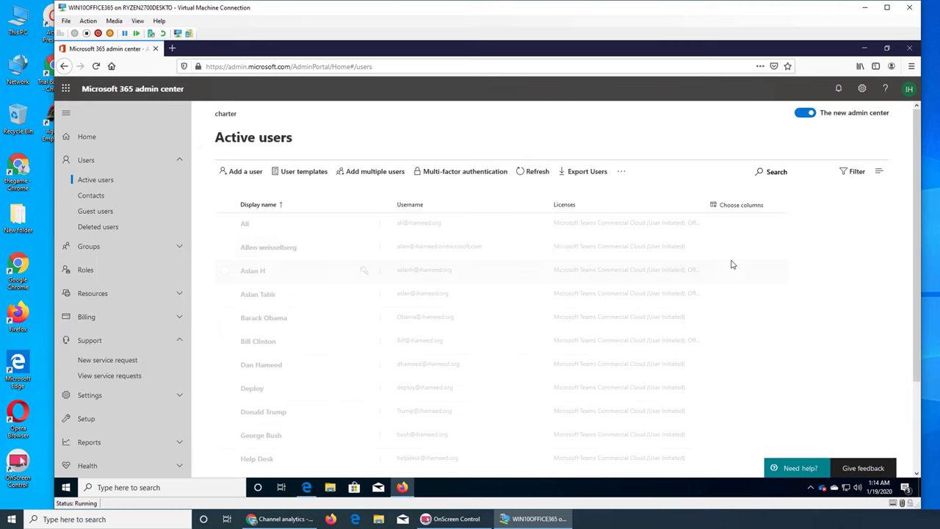
{"action": "left_click", "coordinate": [224, 206]}
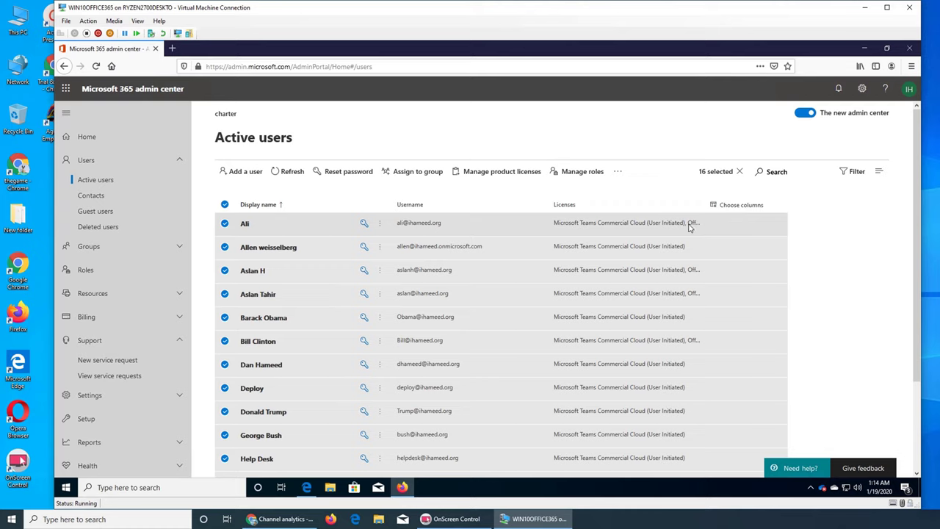
{"action": "left_click", "coordinate": [225, 224]}
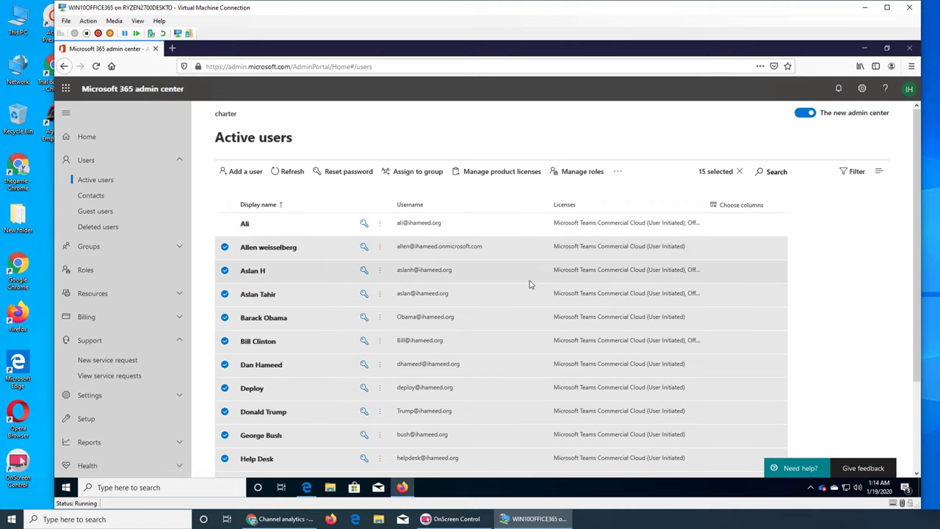
{"action": "left_click", "coordinate": [225, 271]}
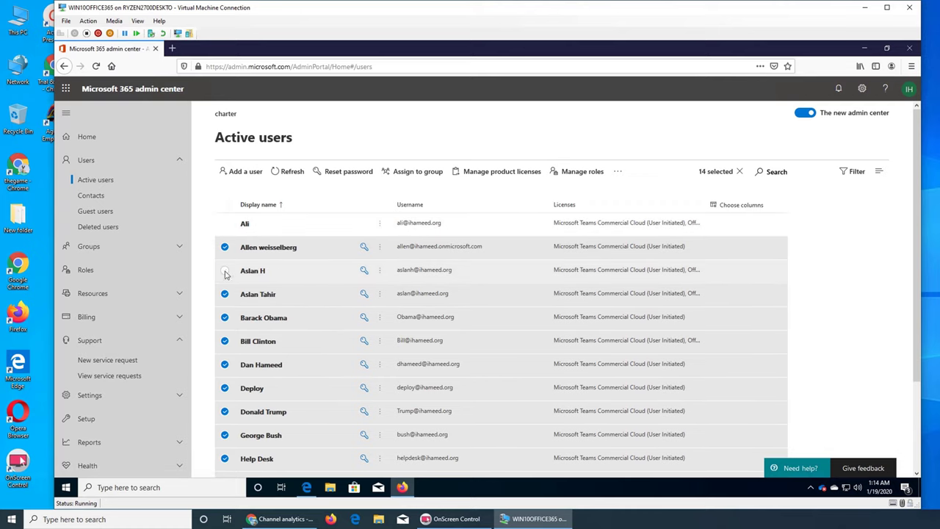
{"action": "left_click", "coordinate": [224, 295]}
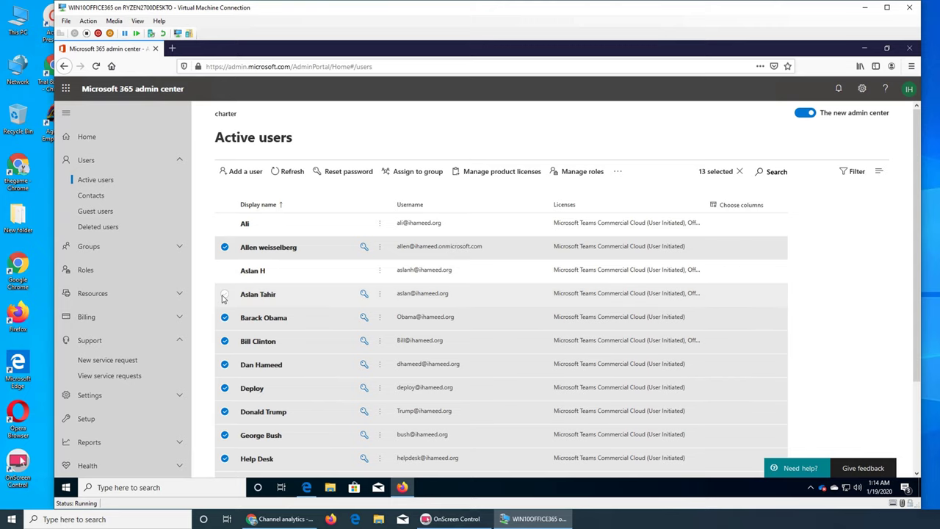
{"action": "left_click", "coordinate": [225, 341]}
{"action": "scroll", "coordinate": [308, 338], "scroll_direction": "down", "scroll_amount": 3}
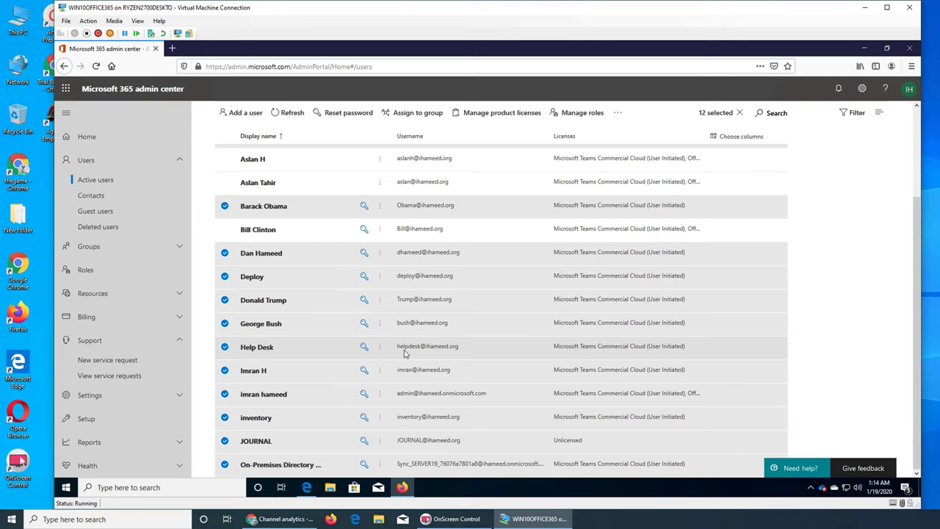
{"action": "left_click", "coordinate": [225, 394]}
{"action": "left_click", "coordinate": [224, 441]}
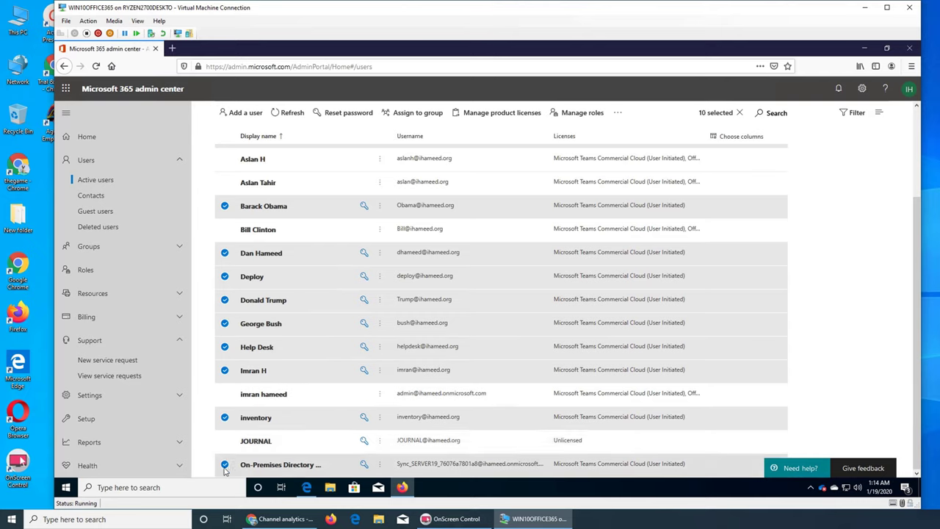
{"action": "left_click", "coordinate": [225, 465]}
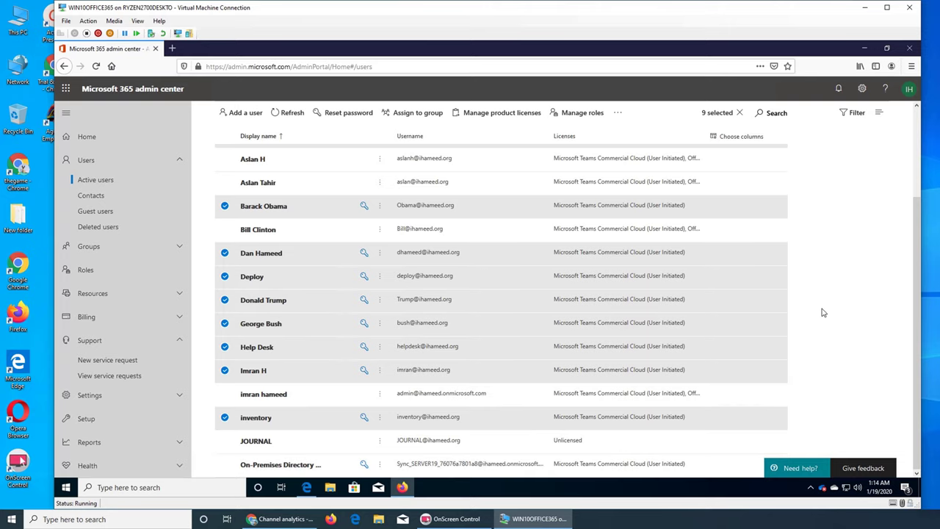
{"action": "scroll", "coordinate": [827, 311], "scroll_direction": "up", "scroll_amount": 3}
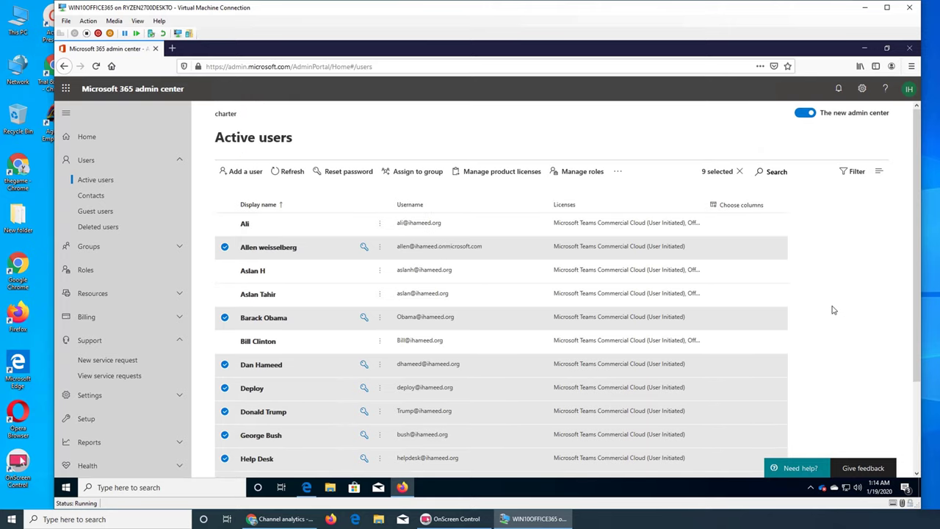
- Add Office 365 Business Premium licenses, location United States, to the nine selected users
{"action": "left_click", "coordinate": [498, 175]}
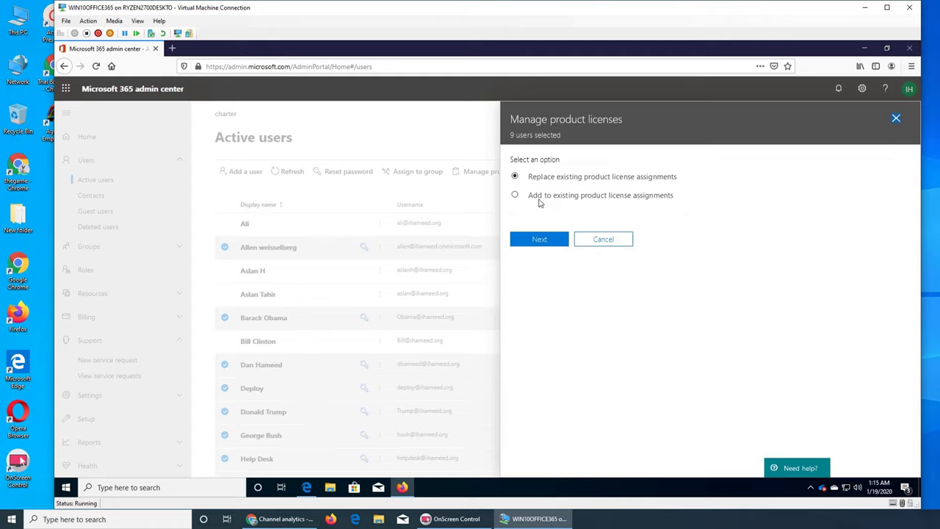
{"action": "left_click", "coordinate": [532, 196]}
{"action": "left_click", "coordinate": [537, 240]}
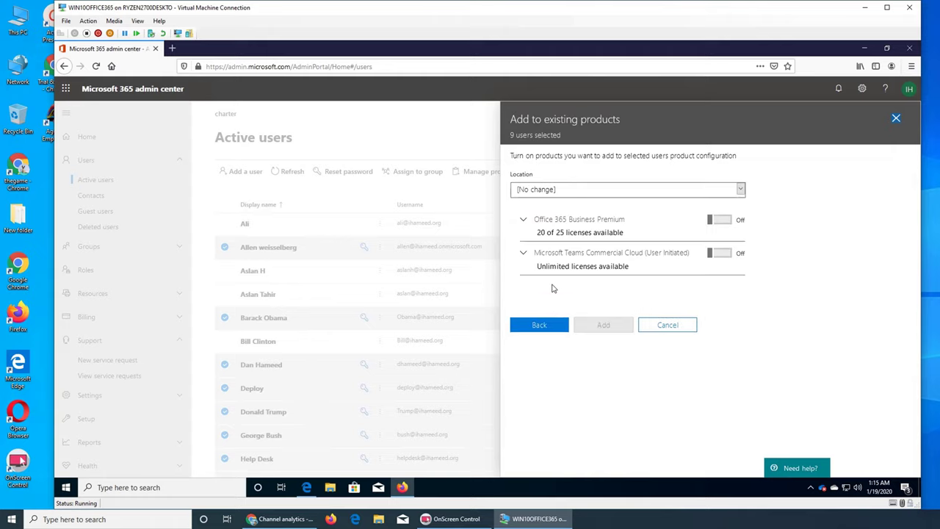
{"action": "left_click", "coordinate": [539, 197]}
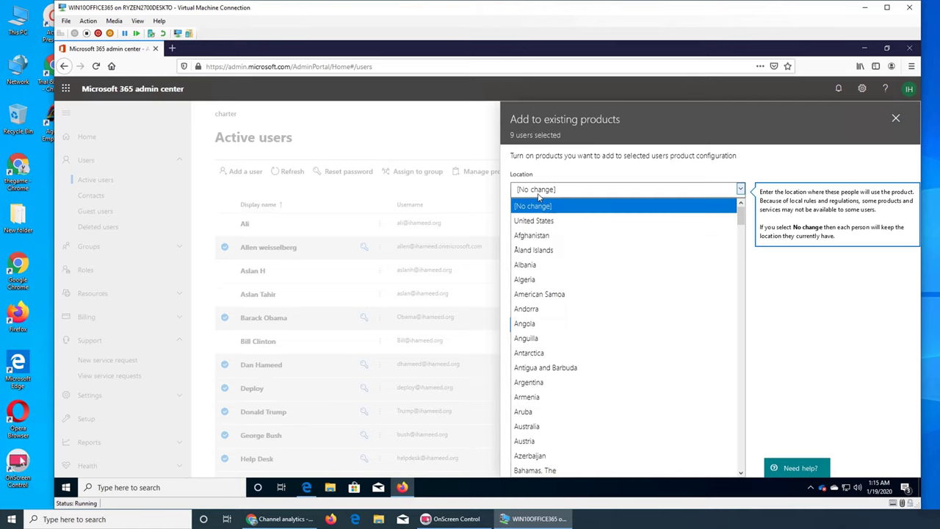
{"action": "left_click", "coordinate": [547, 220]}
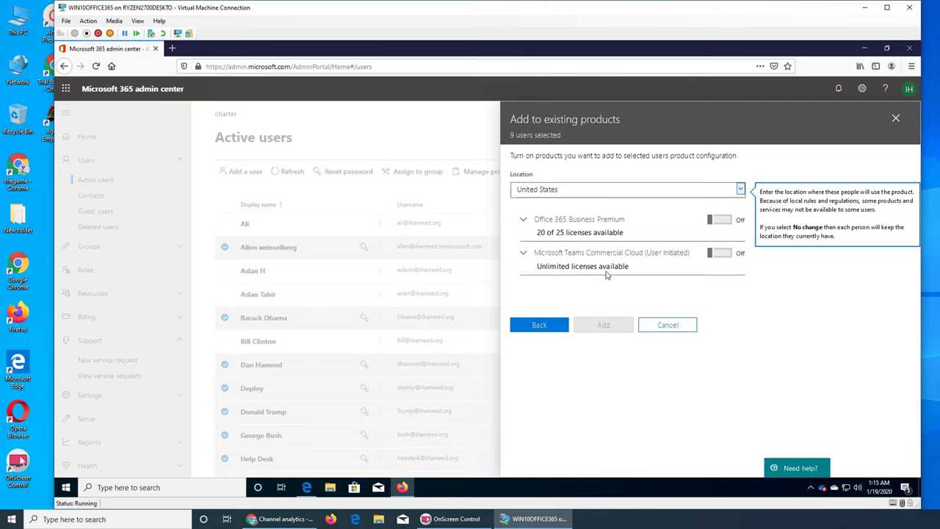
{"action": "left_click", "coordinate": [722, 221]}
{"action": "scroll", "coordinate": [802, 241], "scroll_direction": "down", "scroll_amount": 2}
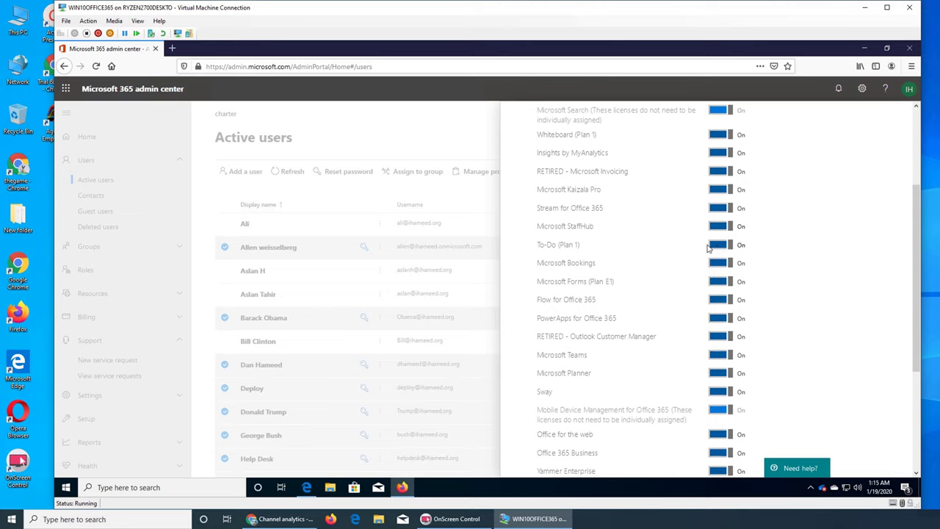
{"action": "left_click", "coordinate": [711, 247]}
{"action": "left_click", "coordinate": [717, 247]}
{"action": "scroll", "coordinate": [763, 325], "scroll_direction": "down", "scroll_amount": 5}
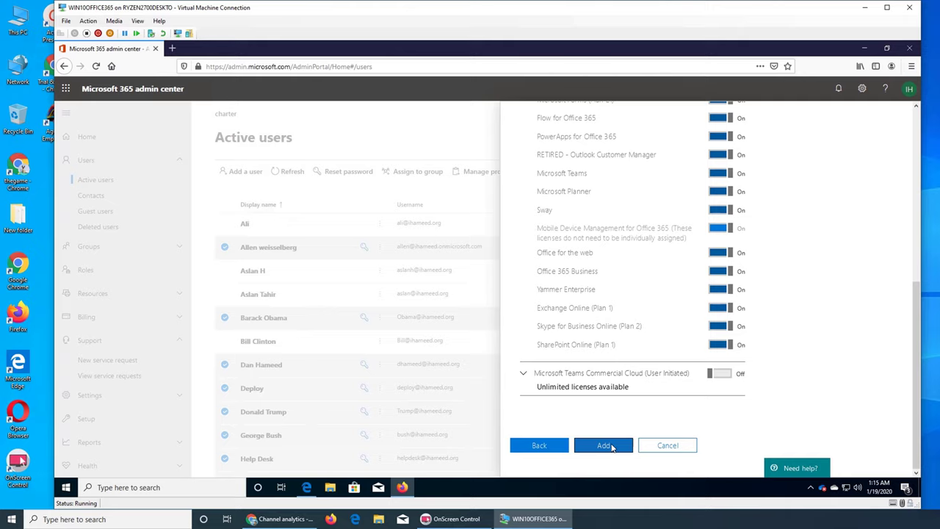
{"action": "left_click", "coordinate": [612, 448]}
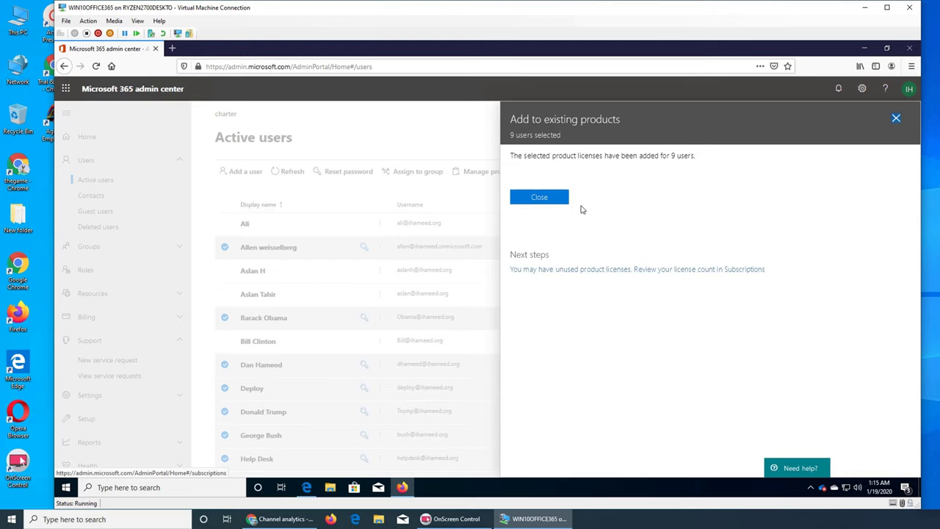
- Close the confirmation and open Billing > Licenses, showing Business Premium at 14 of 25 assigned
{"action": "left_click", "coordinate": [537, 199]}
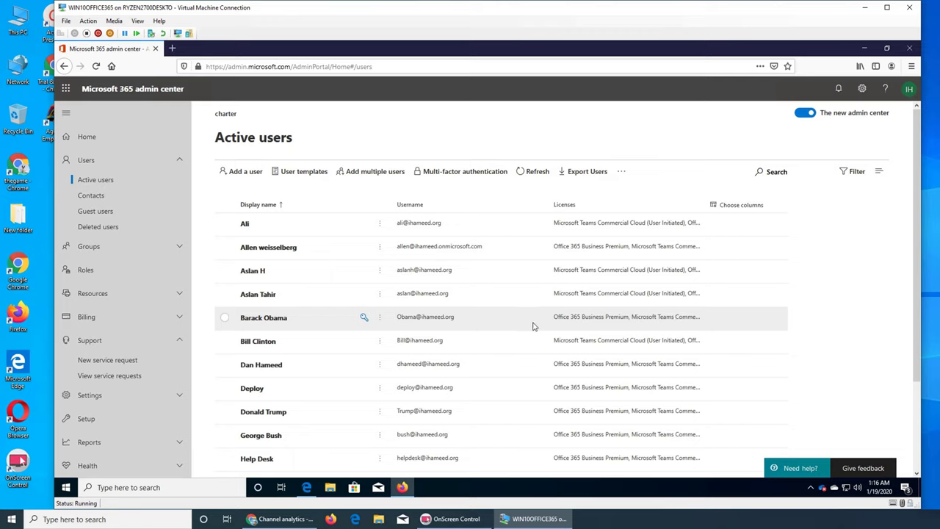
{"action": "left_click", "coordinate": [88, 317]}
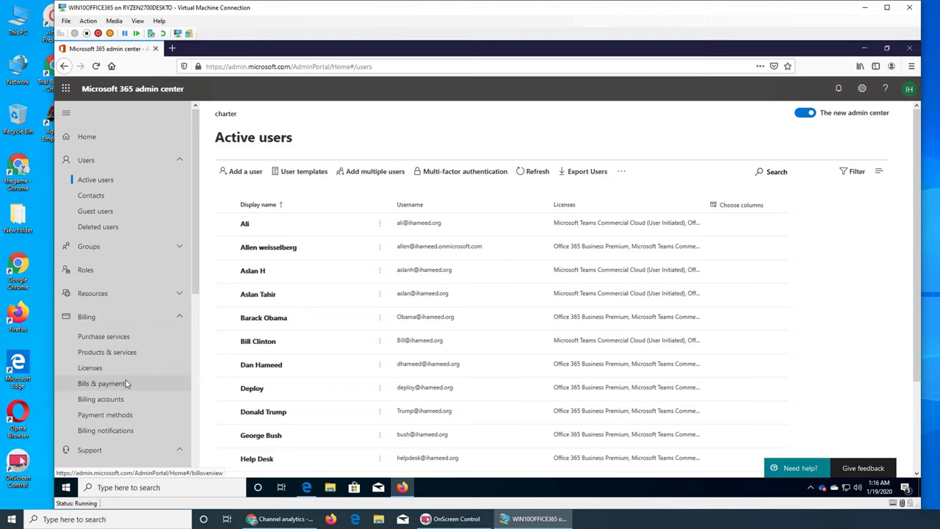
{"action": "left_click", "coordinate": [111, 369]}
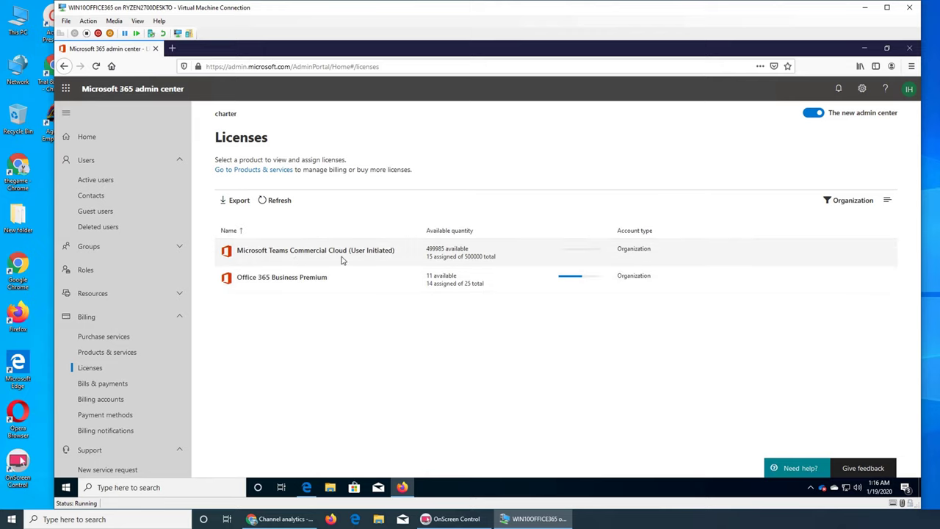
- Open Office 365 Business Premium details, pick JOURNAL in Assign licenses, then cancel without assigning
{"action": "left_click", "coordinate": [294, 284]}
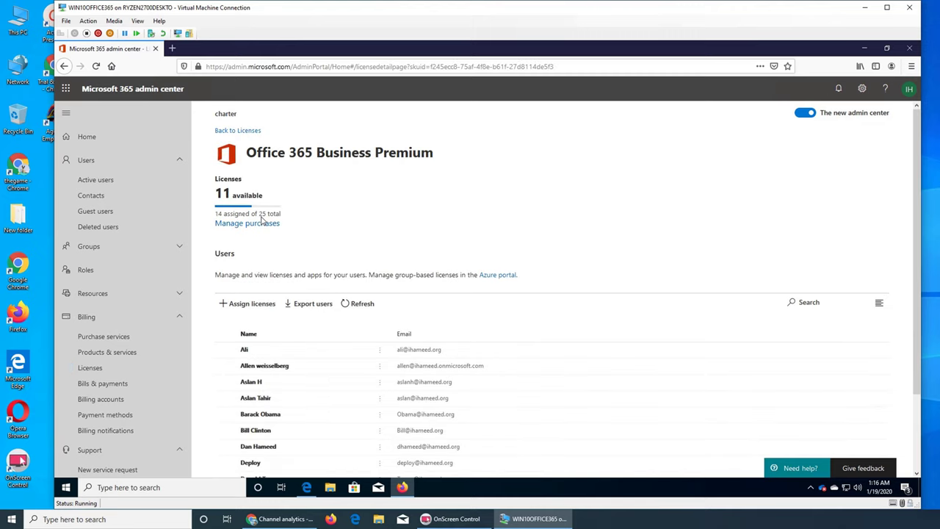
{"action": "scroll", "coordinate": [584, 284], "scroll_direction": "down", "scroll_amount": 2}
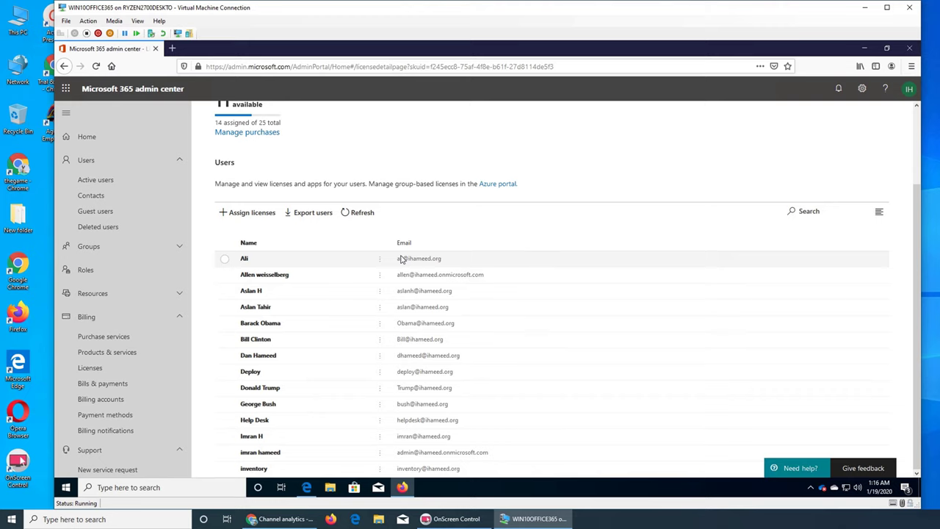
{"action": "left_click", "coordinate": [250, 212]}
{"action": "left_click", "coordinate": [653, 161]}
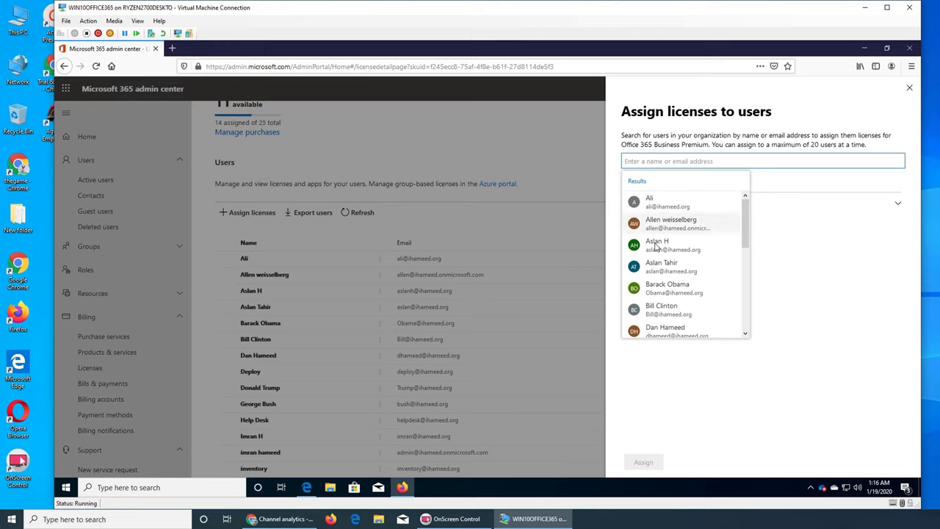
{"action": "scroll", "coordinate": [669, 280], "scroll_direction": "down", "scroll_amount": 5}
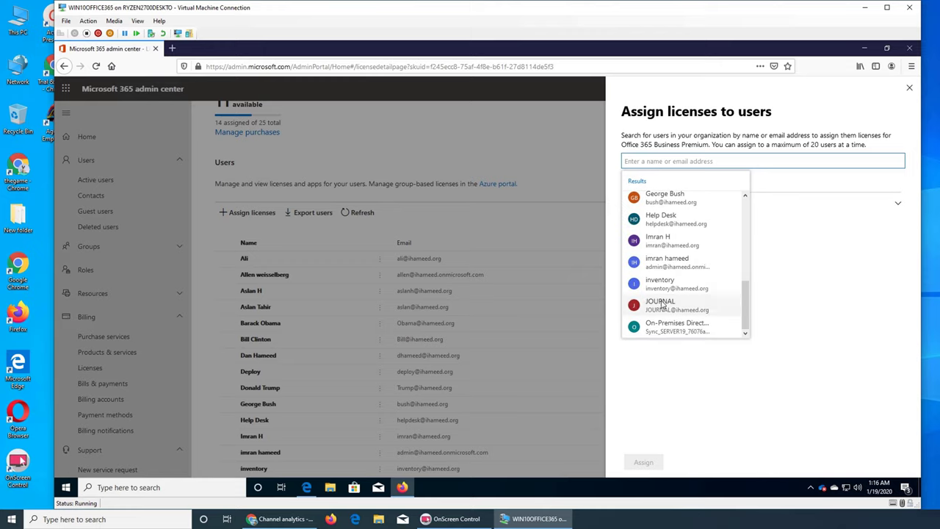
{"action": "left_click", "coordinate": [662, 304]}
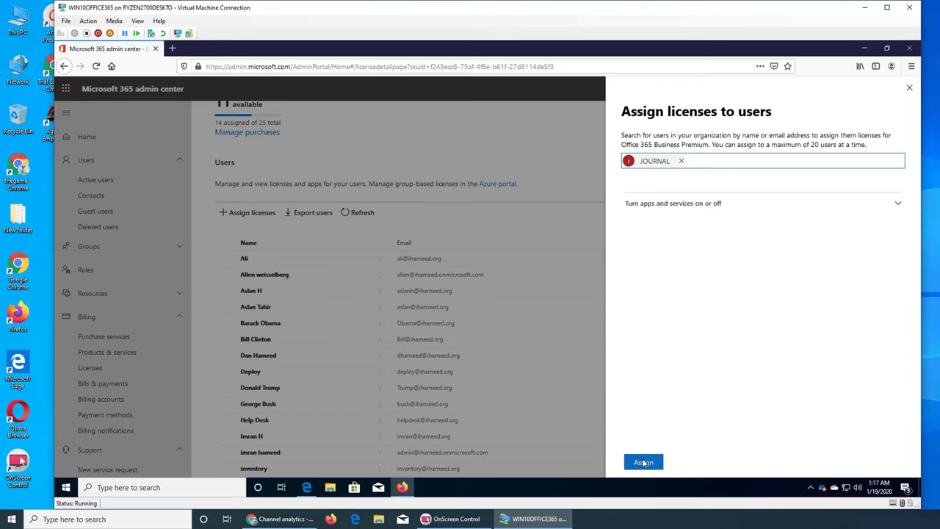
{"action": "left_click", "coordinate": [909, 88]}
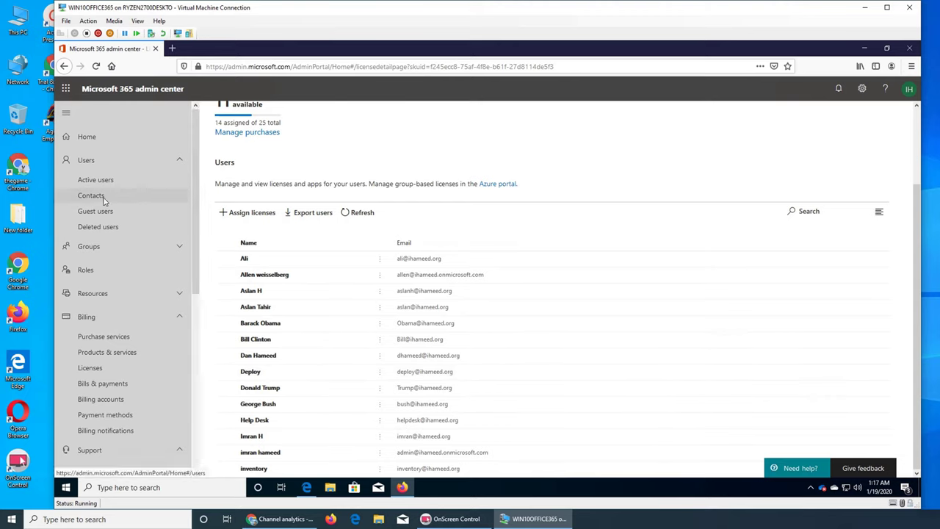
- Start a new user from Active users and fill in the first, last and display names
{"action": "left_click", "coordinate": [135, 182]}
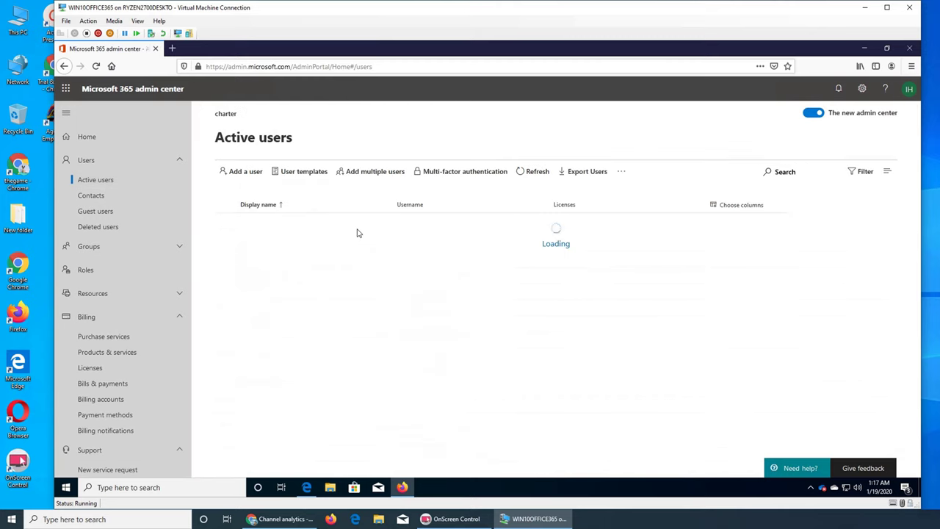
{"action": "left_click", "coordinate": [244, 172]}
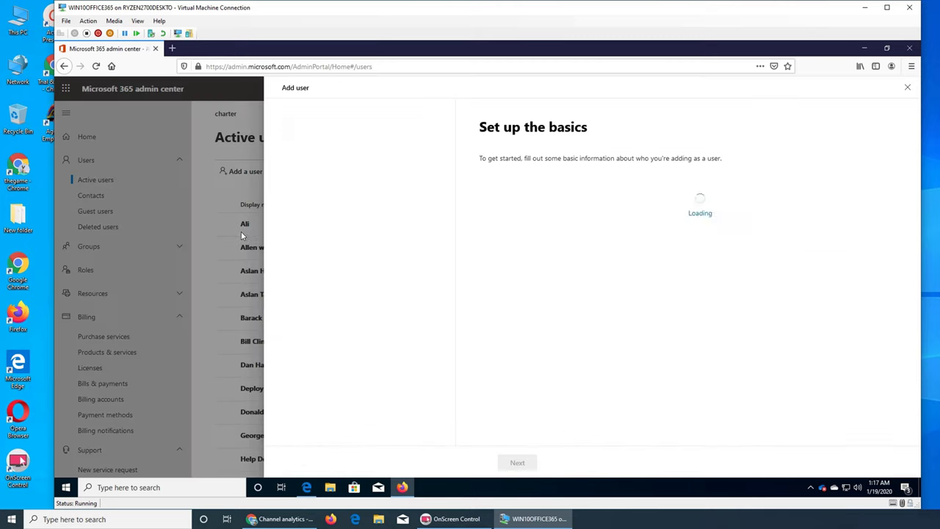
{"action": "left_click", "coordinate": [517, 206]}
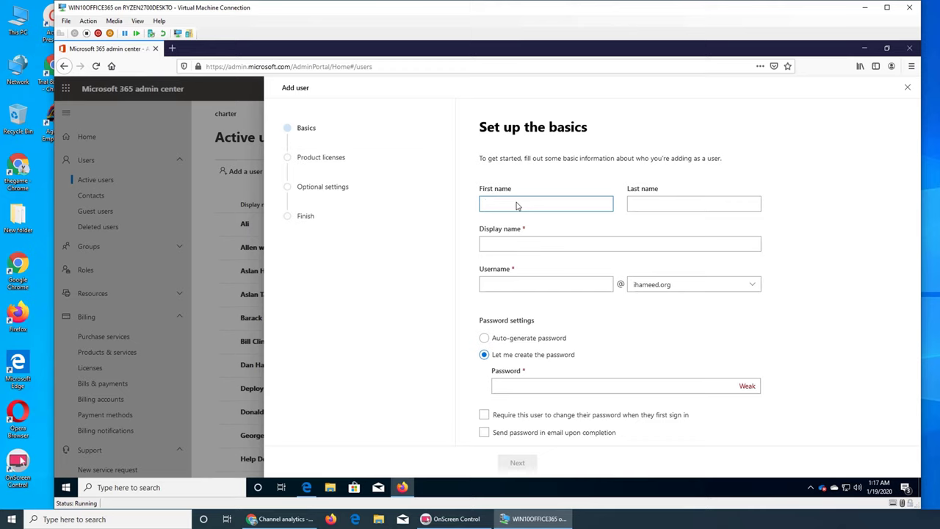
{"action": "key", "text": "Tab"}
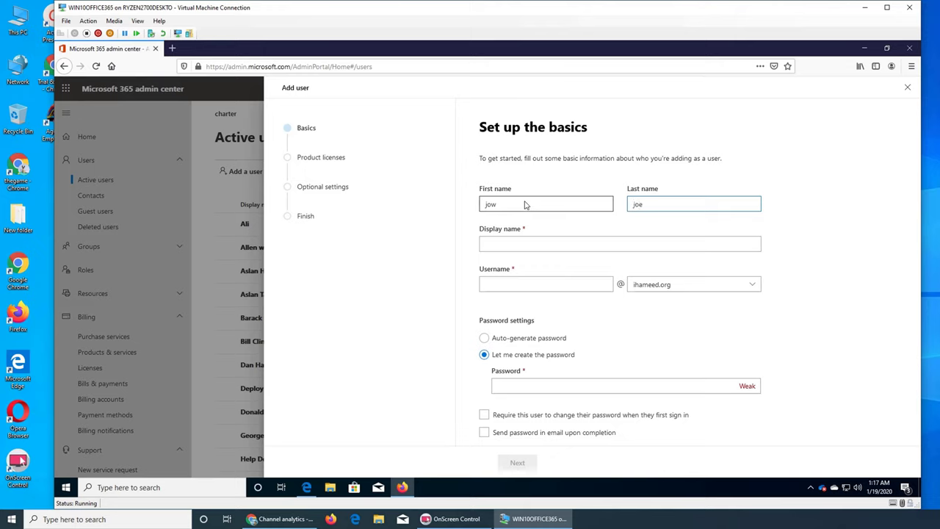
{"action": "left_click", "coordinate": [524, 205]}
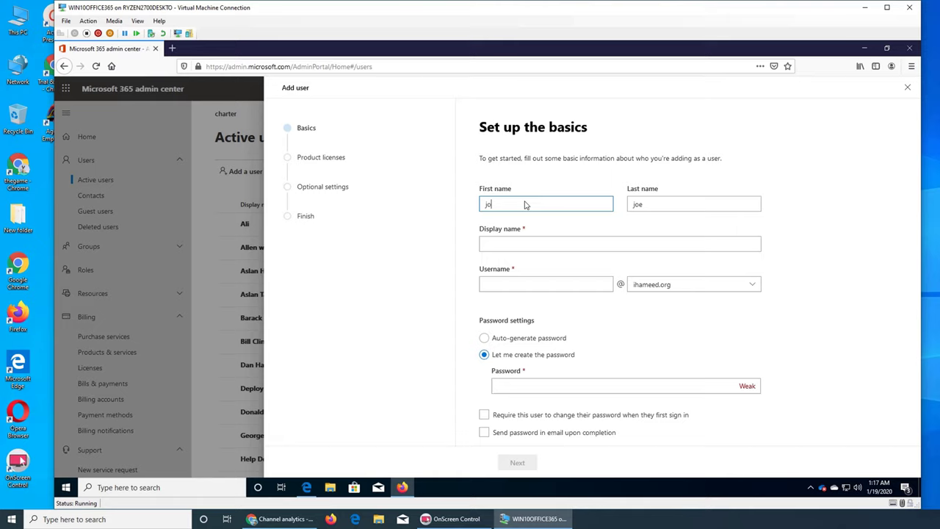
{"action": "left_click", "coordinate": [522, 245]}
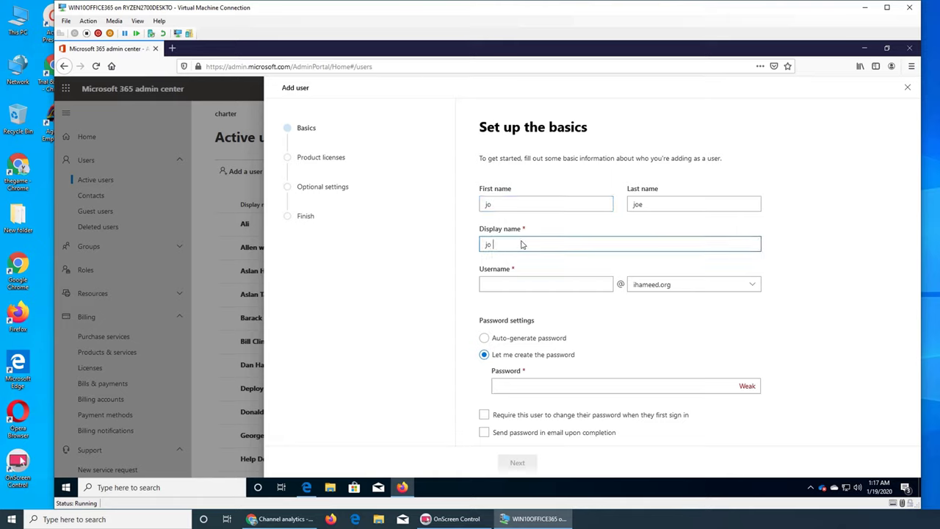
{"action": "key", "text": "BackSpace"}
{"action": "key", "text": "BackSpace"}
{"action": "key", "text": "BackSpace"}
{"action": "type", "text": "o"}
{"action": "key", "text": "BackSpace"}
{"action": "type", "text": "j"}
{"action": "left_click", "coordinate": [568, 291]}
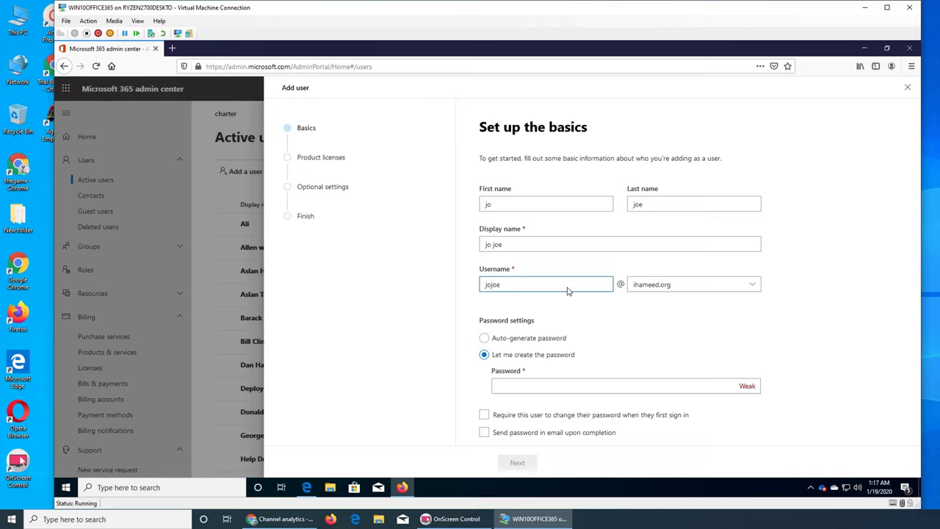
- Set a custom strong password and have it emailed upon completion
{"action": "left_click", "coordinate": [550, 396]}
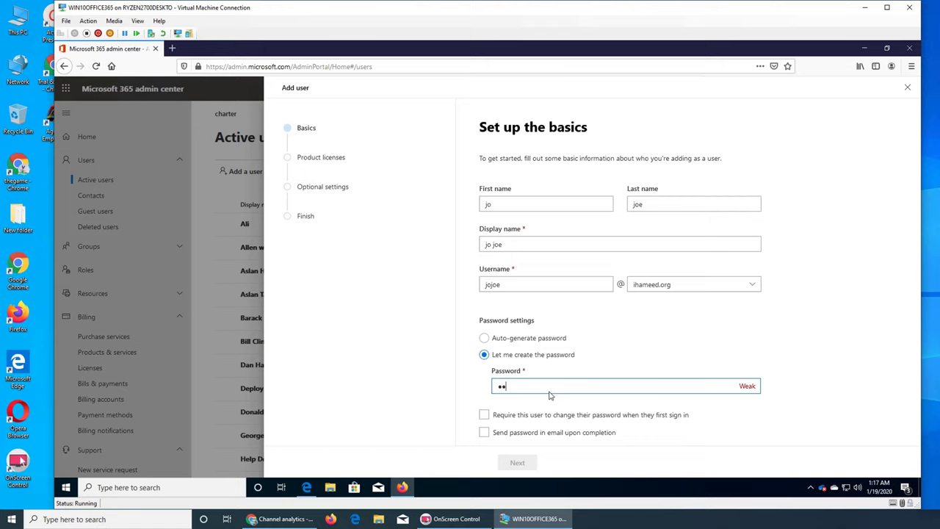
{"action": "type", "text": "••••••••••"}
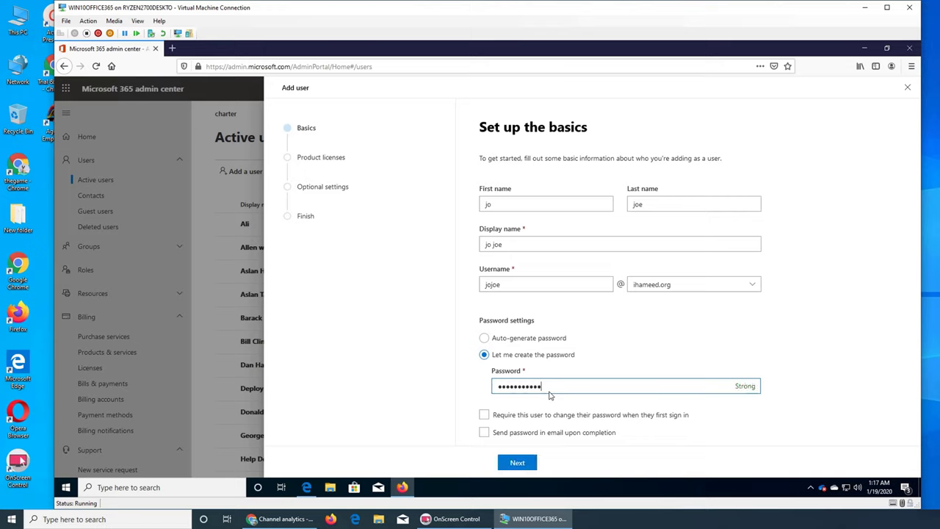
{"action": "left_click", "coordinate": [574, 438]}
- Choose Create user without product license, pass the profile info step, and finish adding the user
{"action": "left_click", "coordinate": [525, 463]}
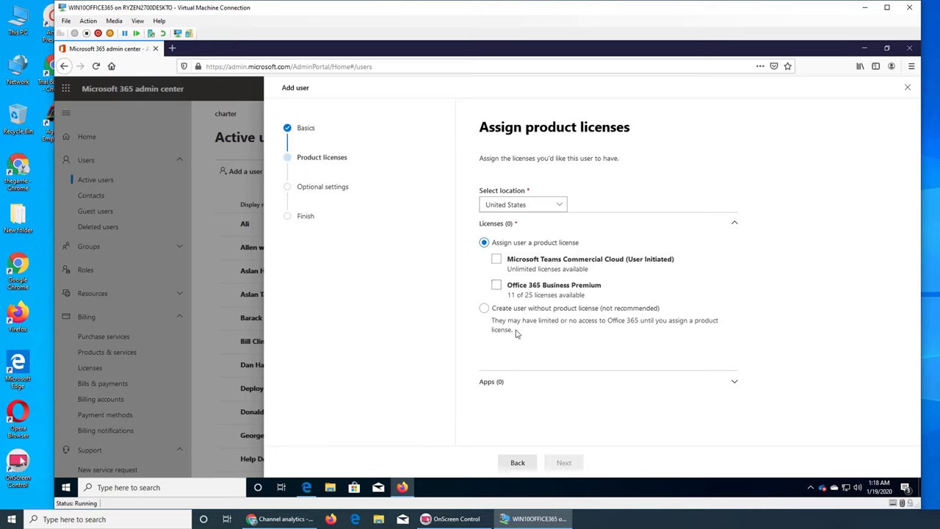
{"action": "left_click", "coordinate": [484, 309]}
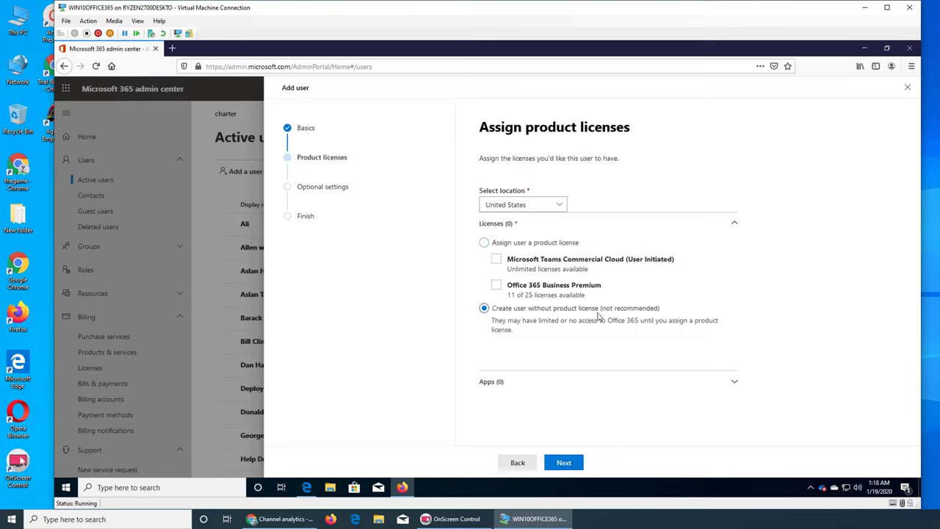
{"action": "left_click", "coordinate": [565, 462]}
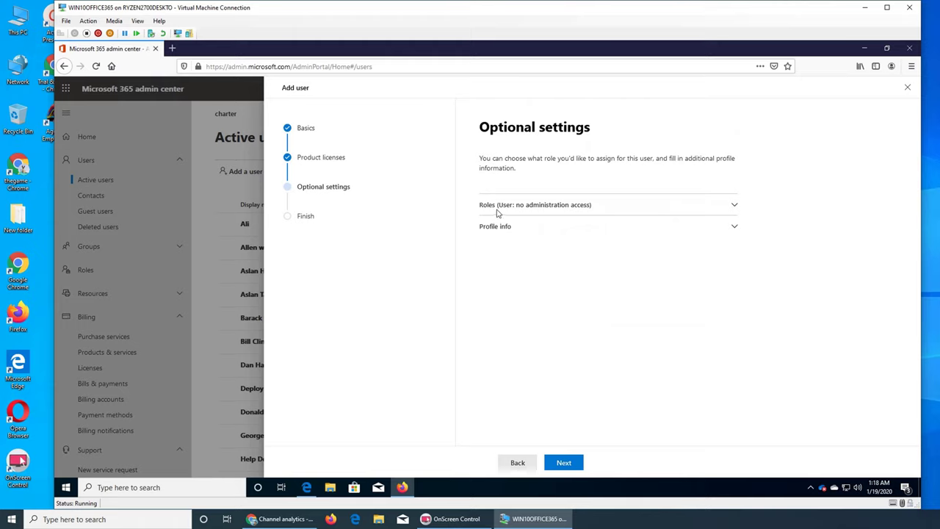
{"action": "left_click", "coordinate": [506, 231]}
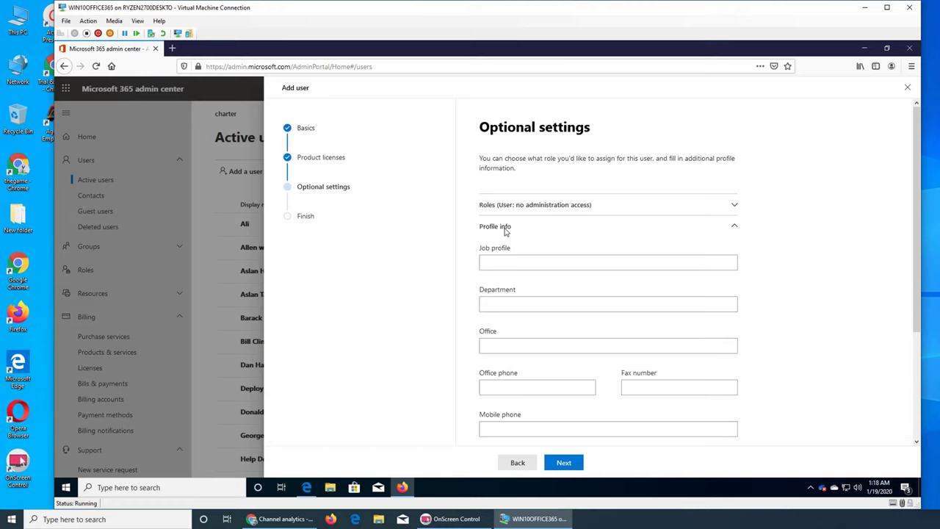
{"action": "scroll", "coordinate": [561, 294], "scroll_direction": "down", "scroll_amount": 3}
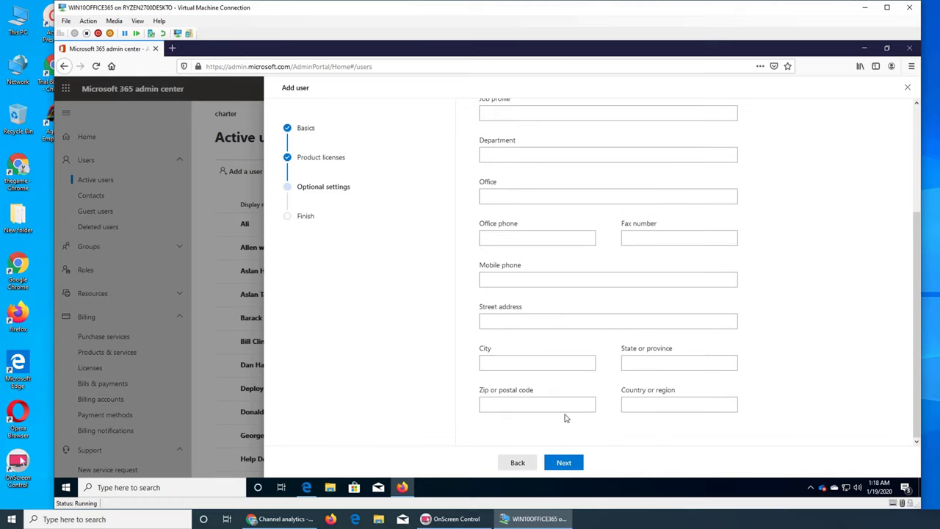
{"action": "left_click", "coordinate": [564, 462]}
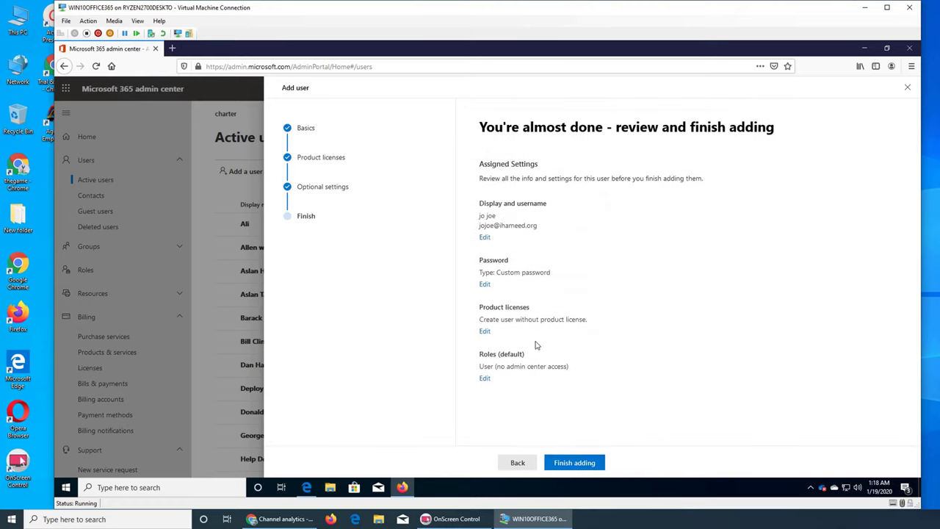
{"action": "left_click", "coordinate": [581, 463]}
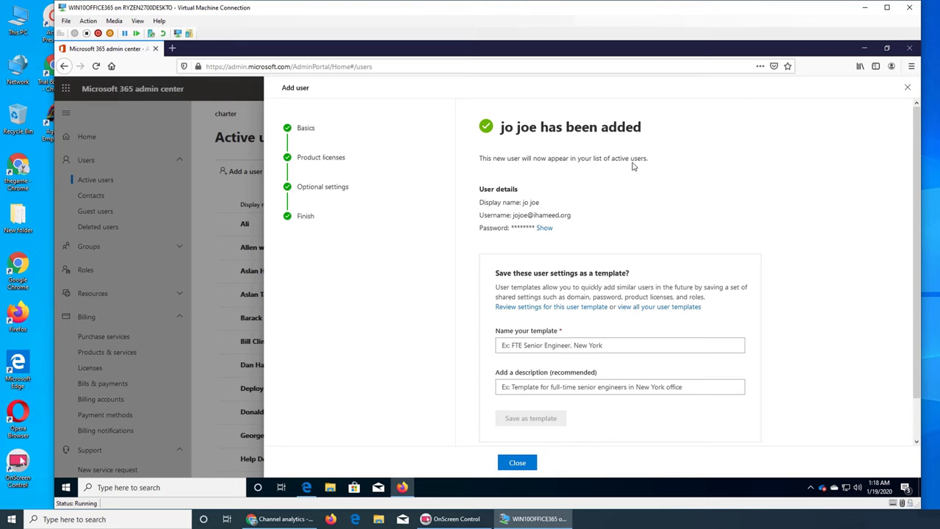
{"action": "scroll", "coordinate": [588, 309], "scroll_direction": "down", "scroll_amount": 1}
- Close the panel, refresh Deleted users, and find the new Unlicensed user in Active users
{"action": "left_click", "coordinate": [517, 462]}
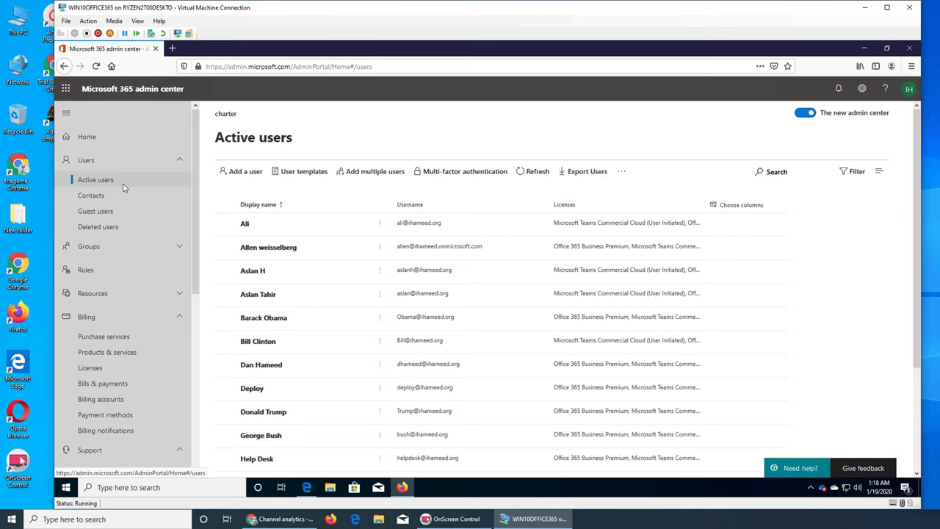
{"action": "scroll", "coordinate": [348, 244], "scroll_direction": "down", "scroll_amount": 3}
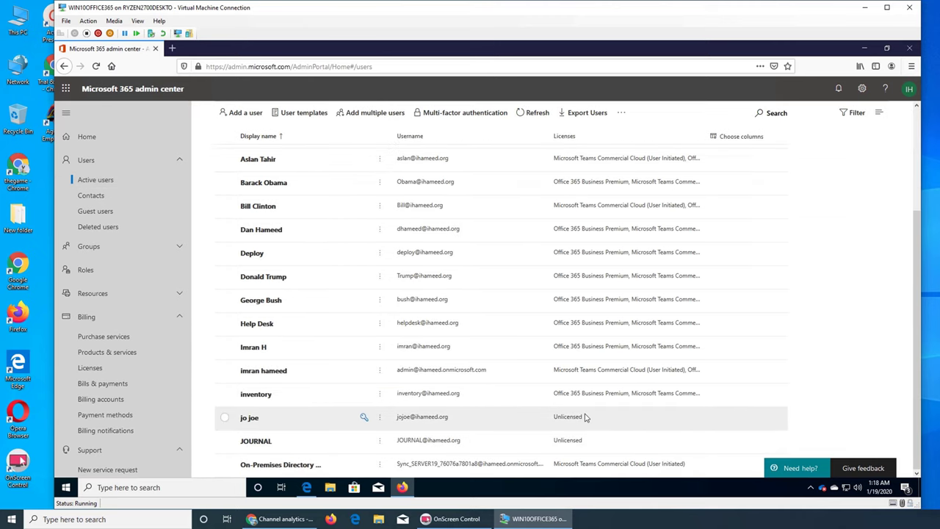
{"action": "left_click", "coordinate": [102, 229]}
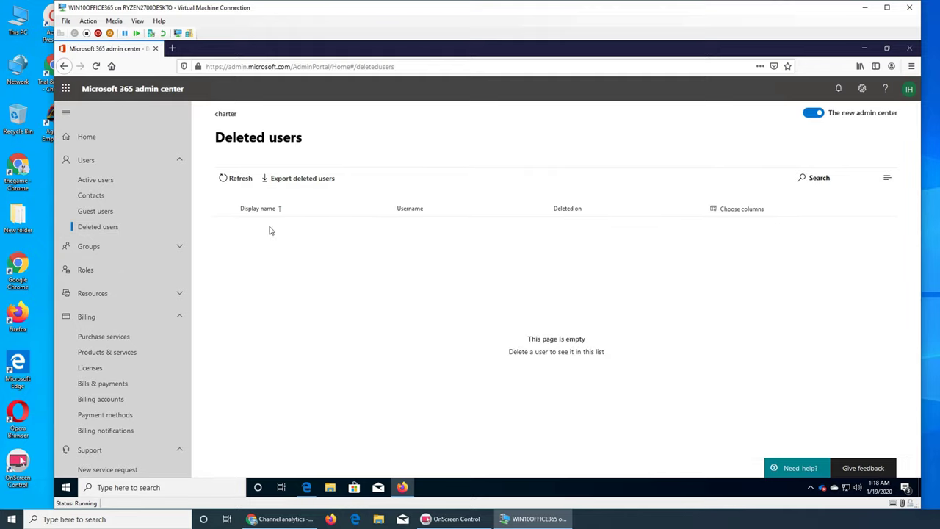
{"action": "left_click", "coordinate": [226, 179]}
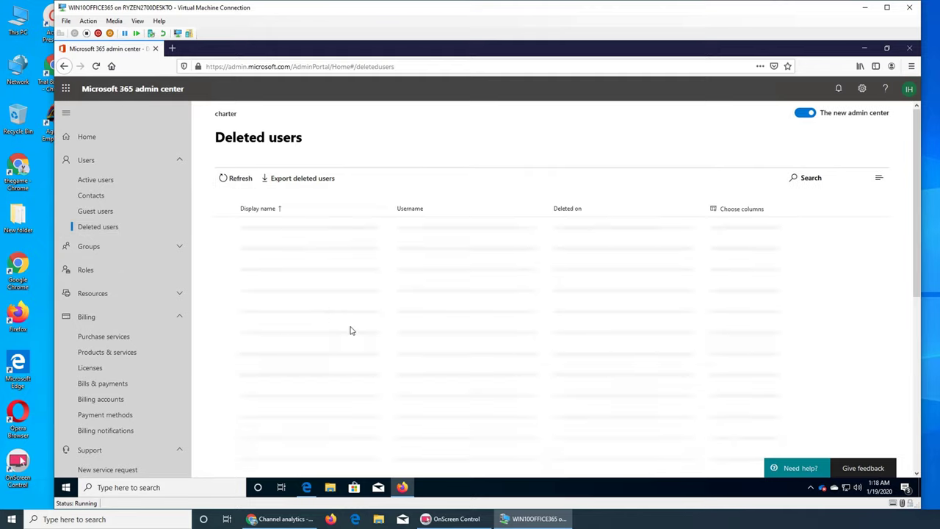
{"action": "left_click", "coordinate": [95, 179]}
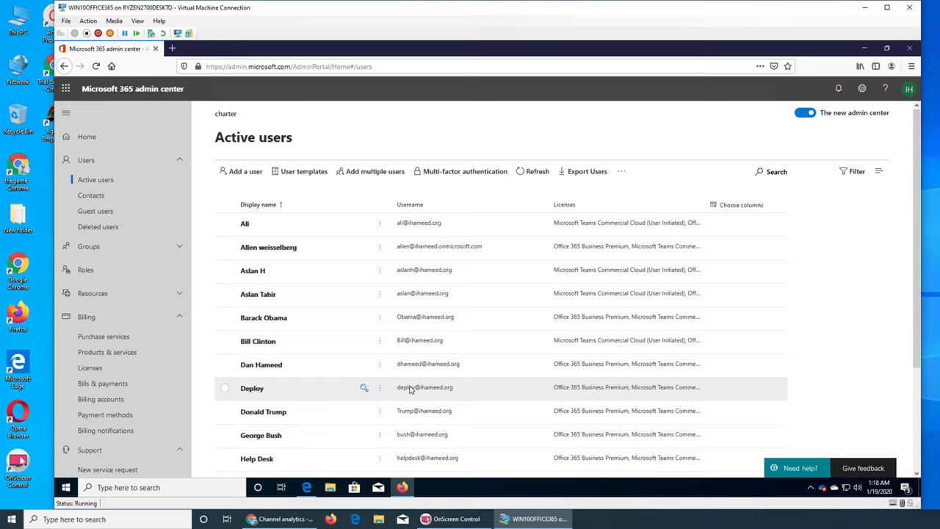
{"action": "scroll", "coordinate": [362, 386], "scroll_direction": "down", "scroll_amount": 3}
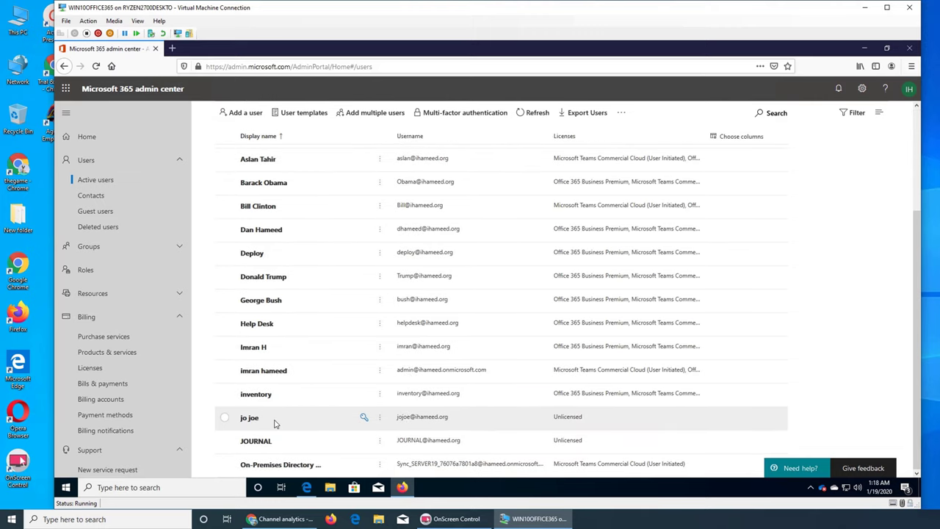
- Select the new unlicensed user and delete it via More actions > Delete user
{"action": "left_click", "coordinate": [225, 418]}
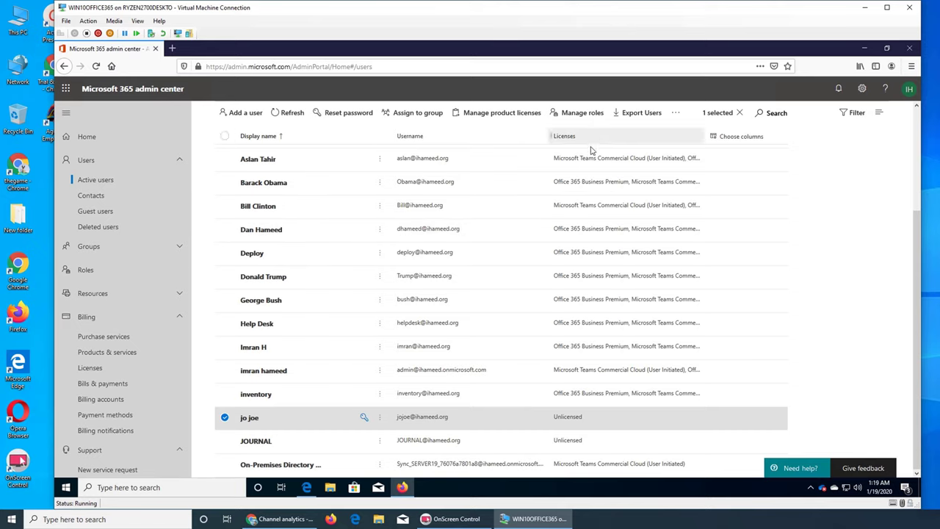
{"action": "left_click", "coordinate": [380, 417]}
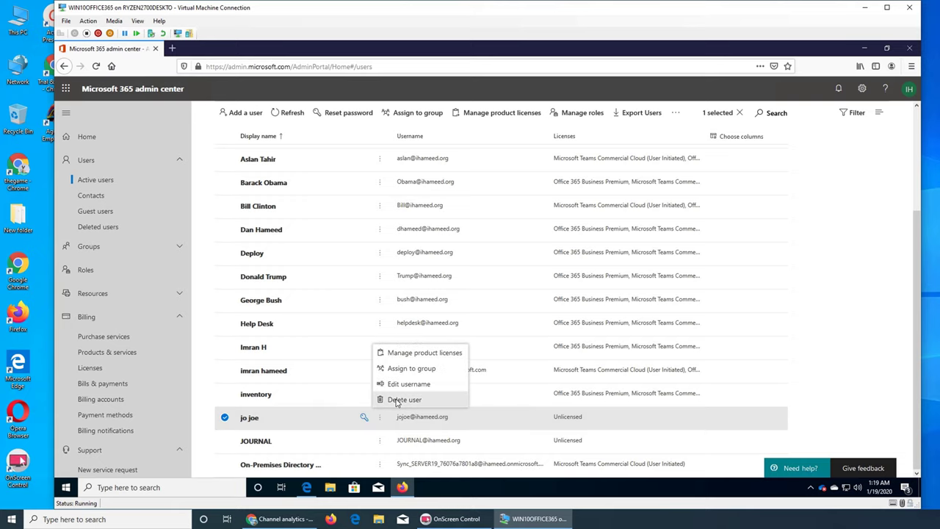
{"action": "left_click", "coordinate": [396, 400]}
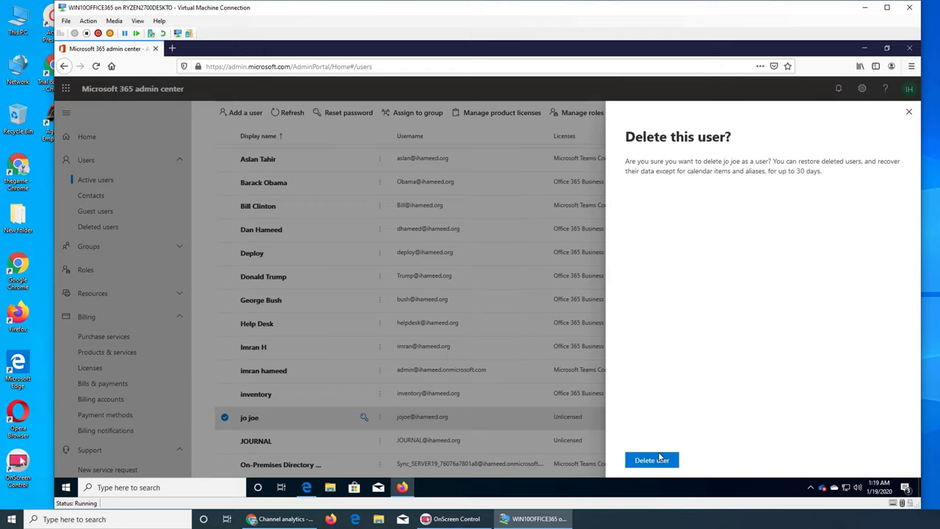
{"action": "left_click", "coordinate": [660, 459]}
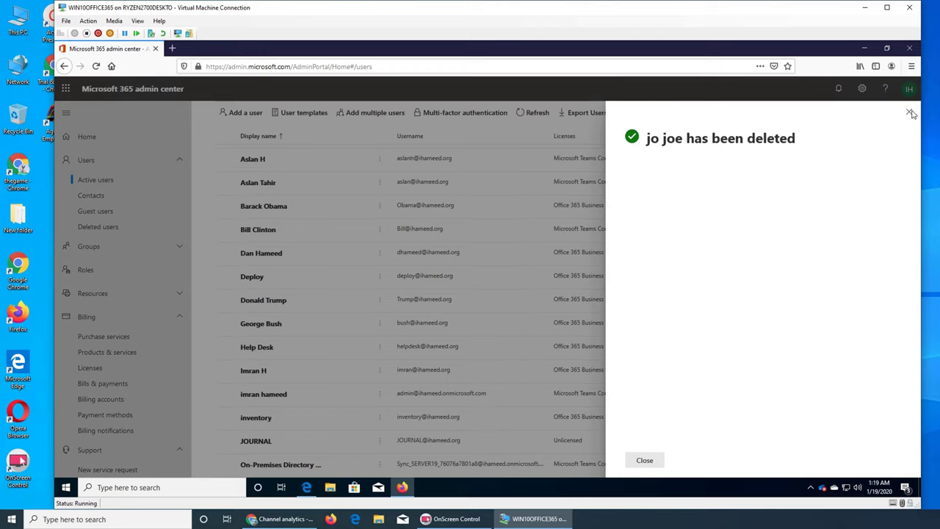
- Dismiss the deletion confirmation and view the deleted user in the Deleted users list
{"action": "left_click", "coordinate": [111, 209]}
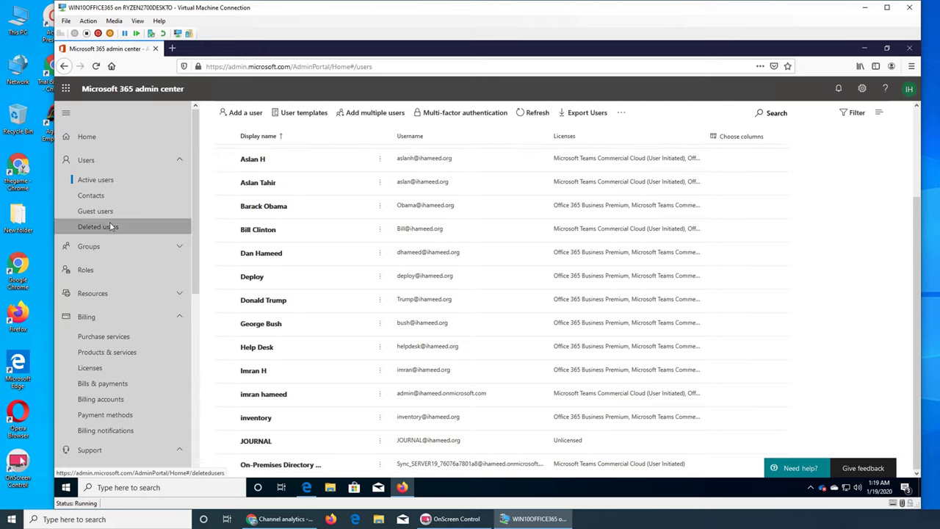
{"action": "left_click", "coordinate": [109, 227]}
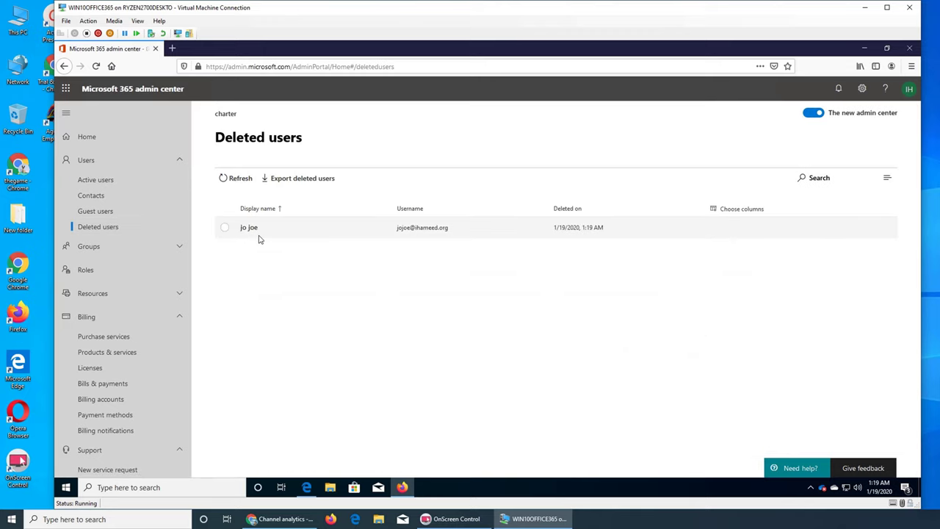
{"action": "left_click", "coordinate": [222, 230]}
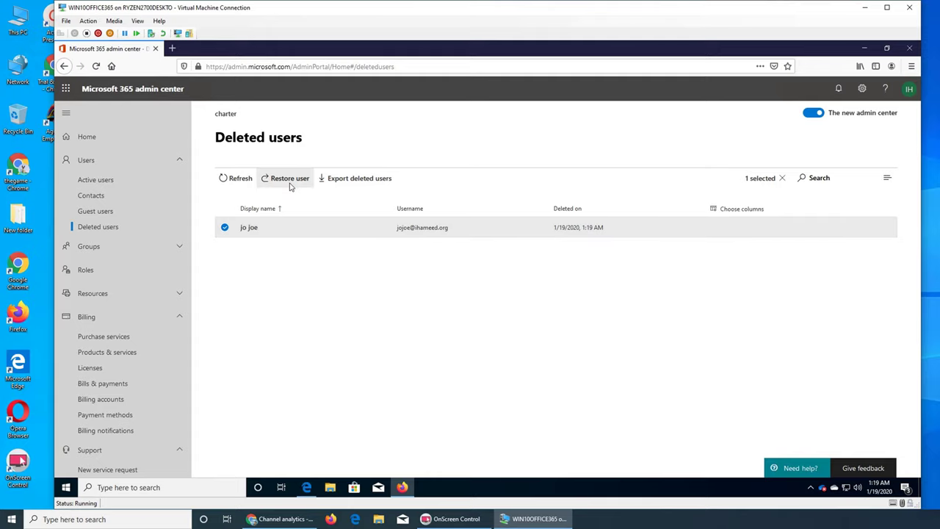
{"action": "left_click", "coordinate": [226, 229]}
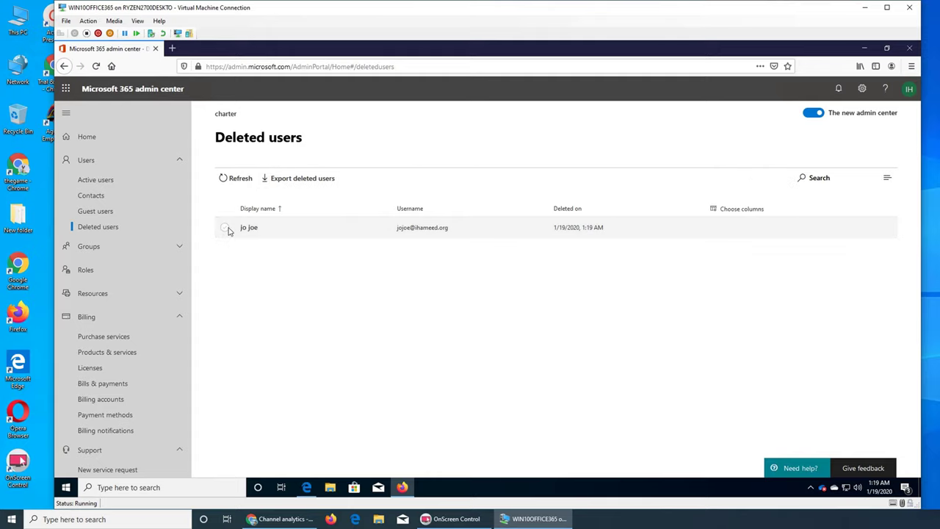
- In Active users, select a top user, check its overflow actions, then clear the selection
{"action": "left_click", "coordinate": [116, 185]}
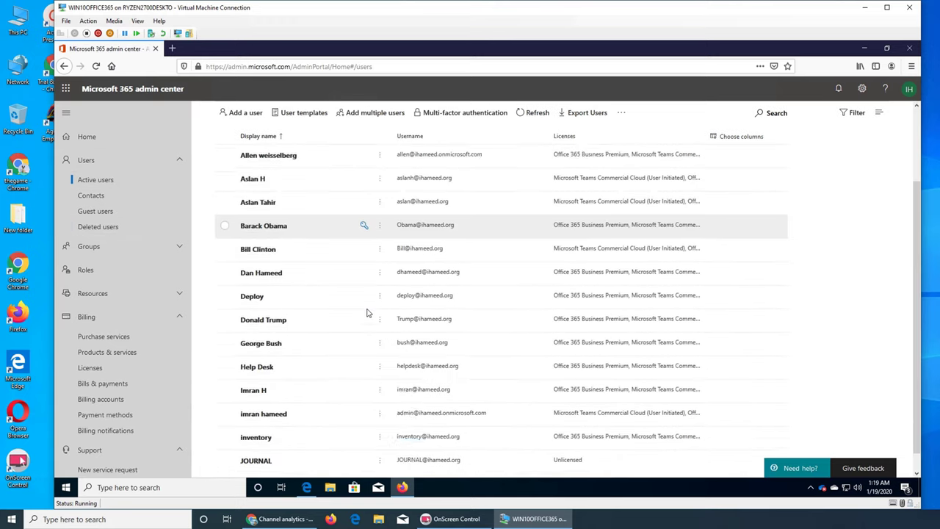
{"action": "scroll", "coordinate": [367, 313], "scroll_direction": "down", "scroll_amount": 1}
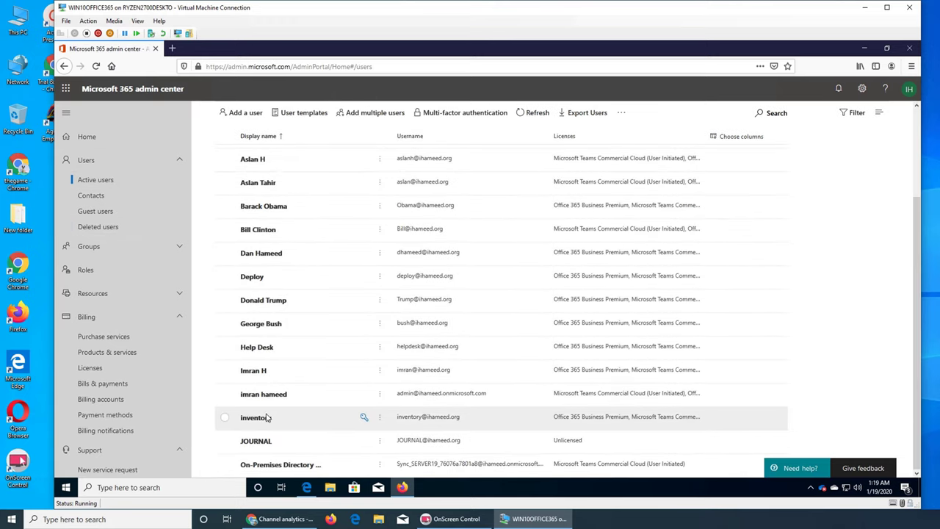
{"action": "left_click", "coordinate": [225, 183]}
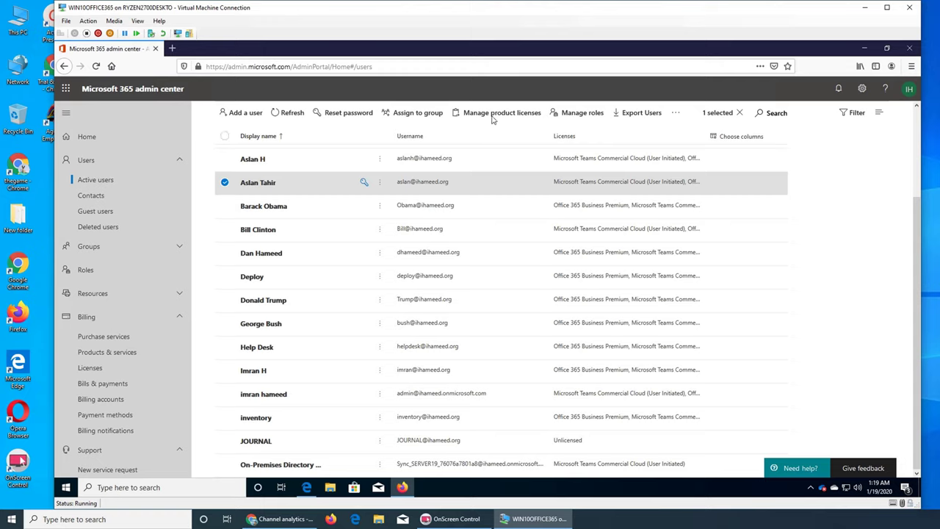
{"action": "left_click", "coordinate": [224, 183]}
{"action": "left_click", "coordinate": [225, 183]}
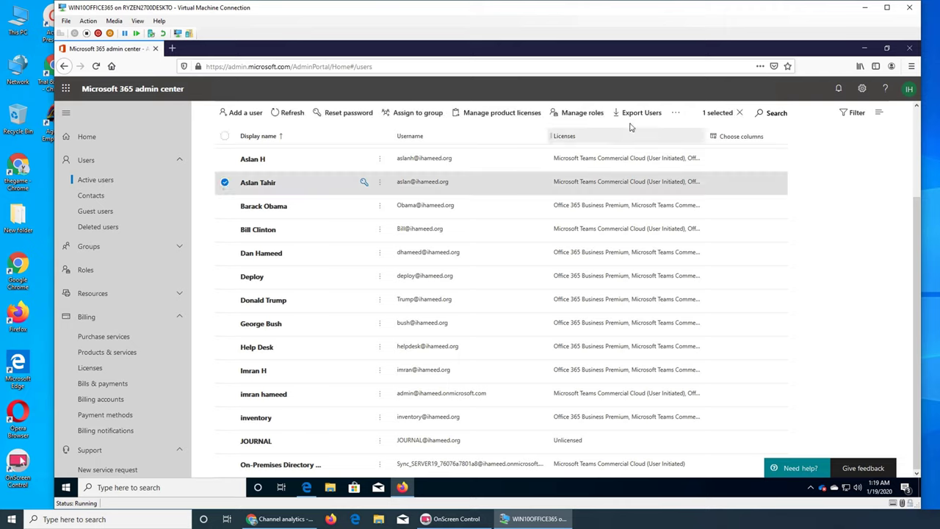
{"action": "left_click", "coordinate": [675, 112]}
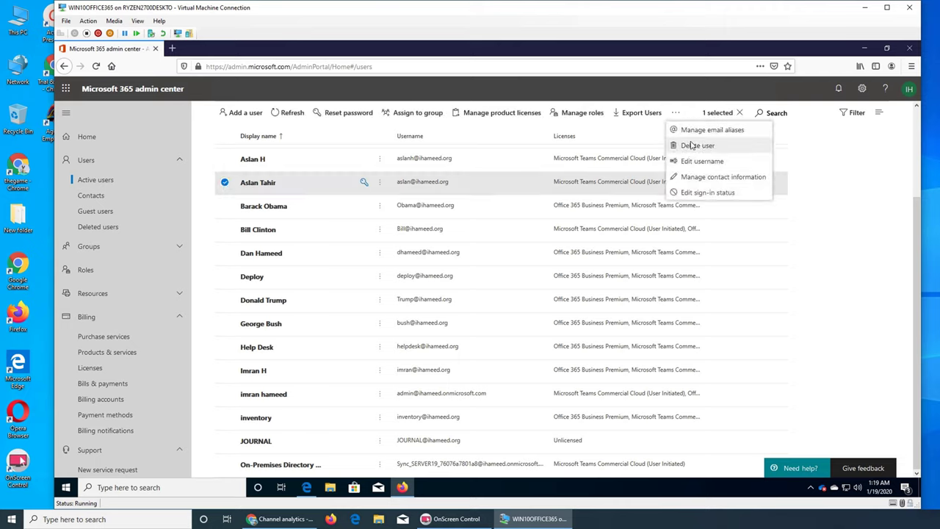
{"action": "left_click", "coordinate": [266, 200]}
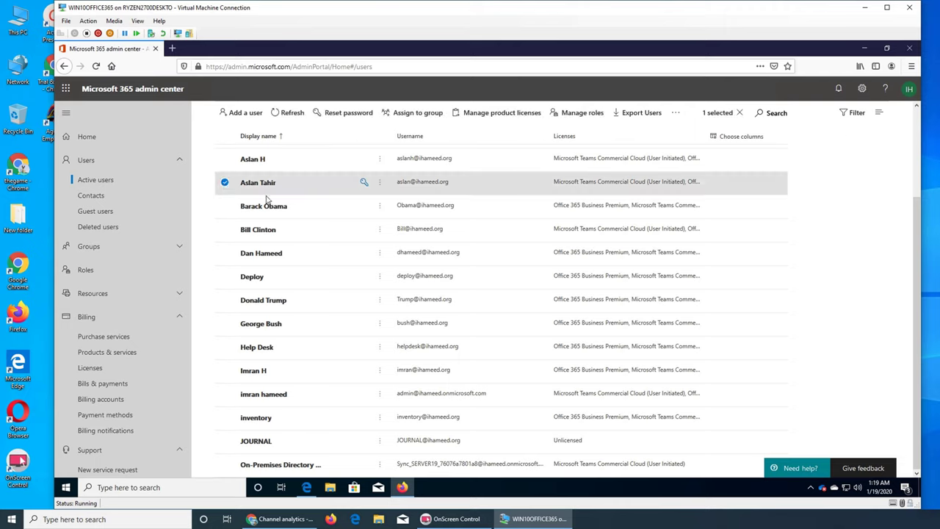
{"action": "left_click", "coordinate": [225, 183]}
{"action": "left_click", "coordinate": [99, 227]}
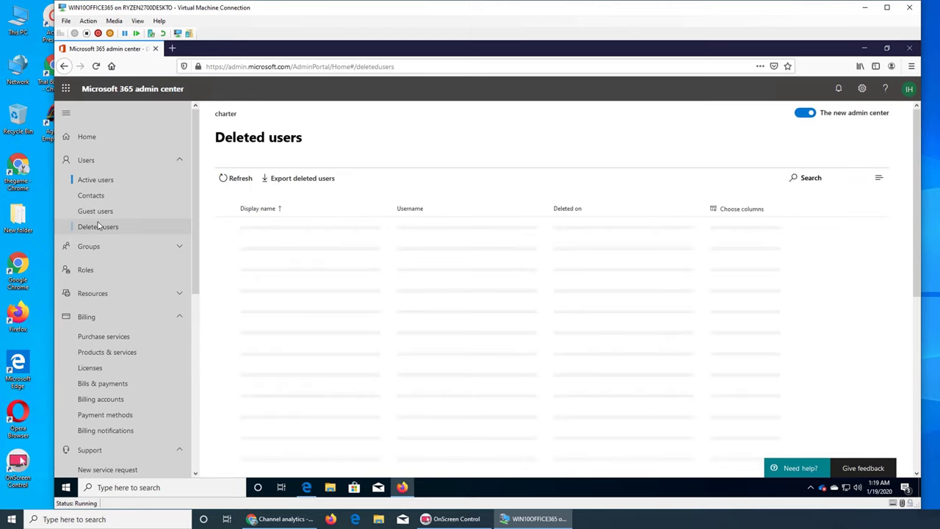
{"action": "left_click", "coordinate": [224, 228]}
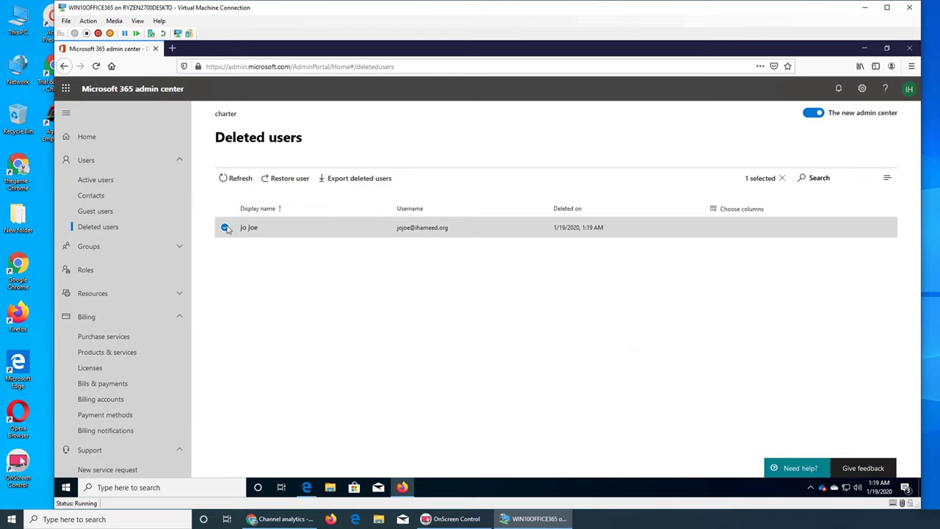
{"action": "left_click", "coordinate": [300, 184]}
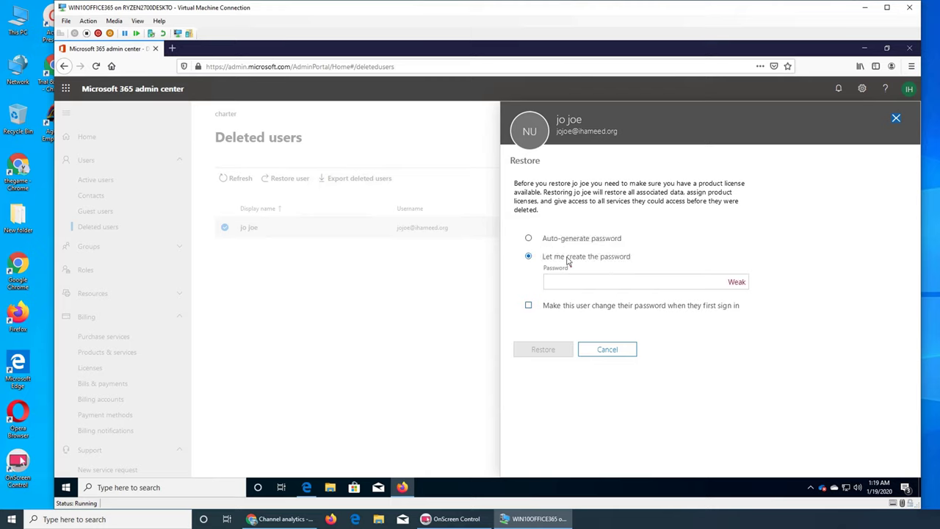
{"action": "left_click", "coordinate": [622, 352]}
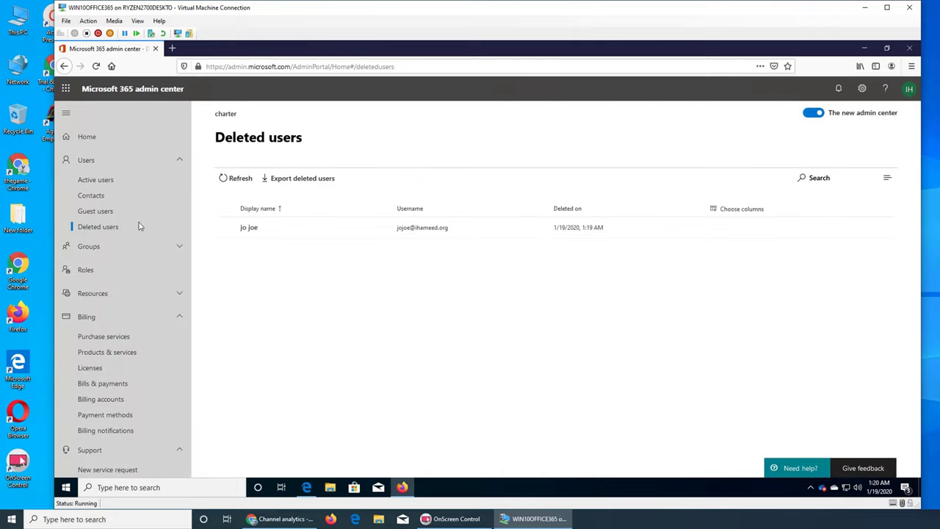
- Start a new contact and enter the contact's first name, last name and display name
{"action": "left_click", "coordinate": [92, 195]}
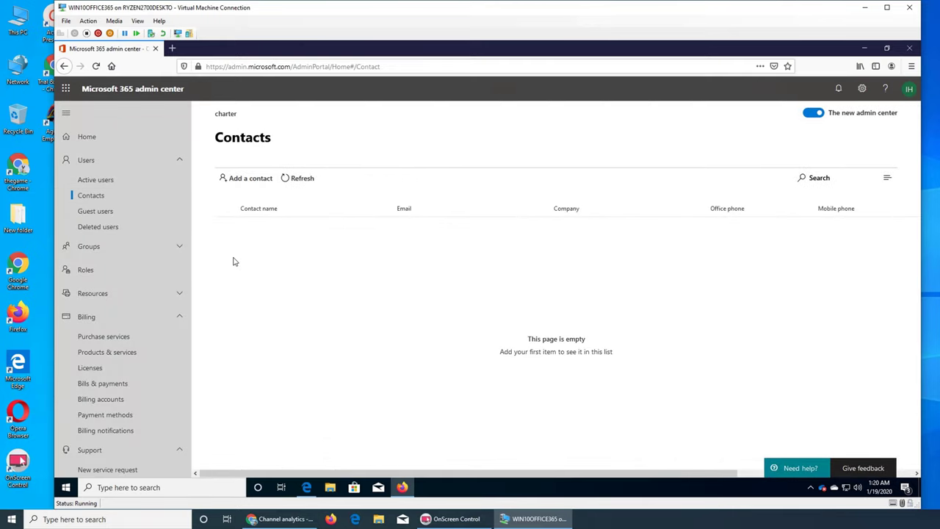
{"action": "left_click", "coordinate": [245, 178]}
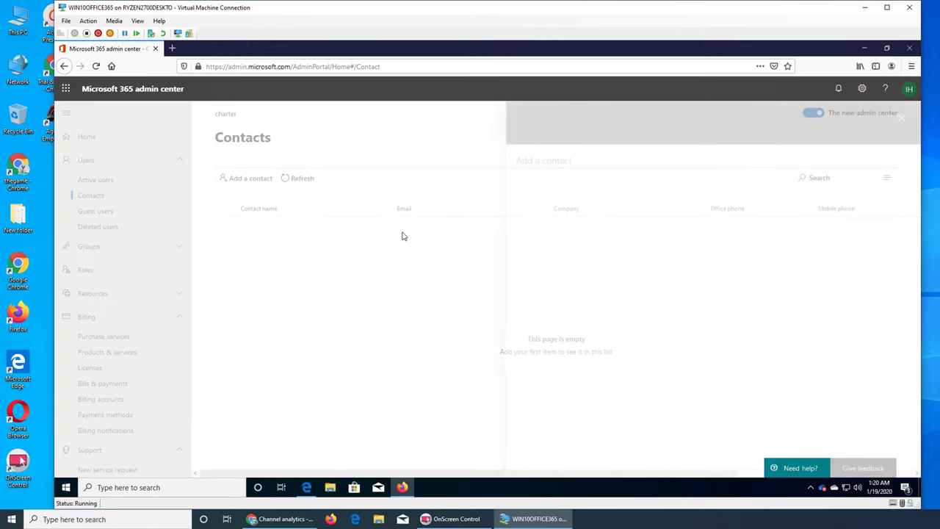
{"action": "left_click", "coordinate": [589, 191]}
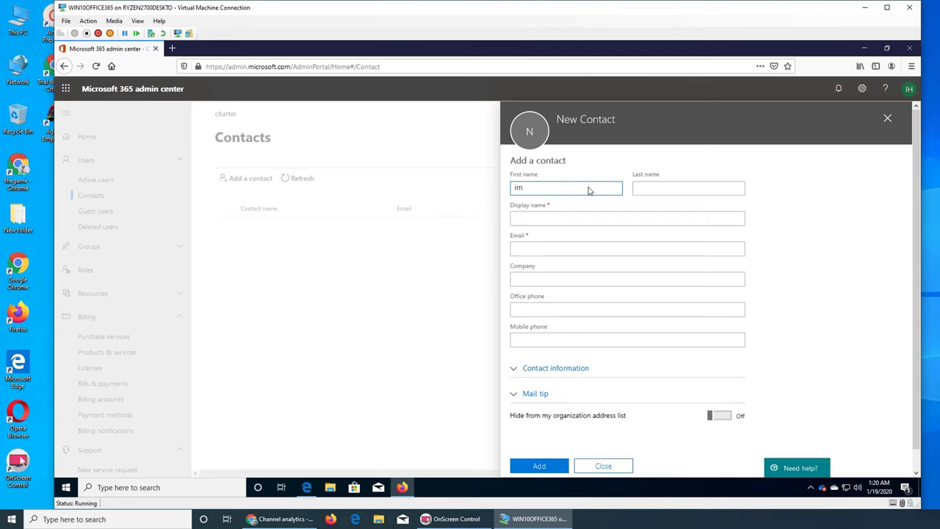
{"action": "key", "text": "Tab"}
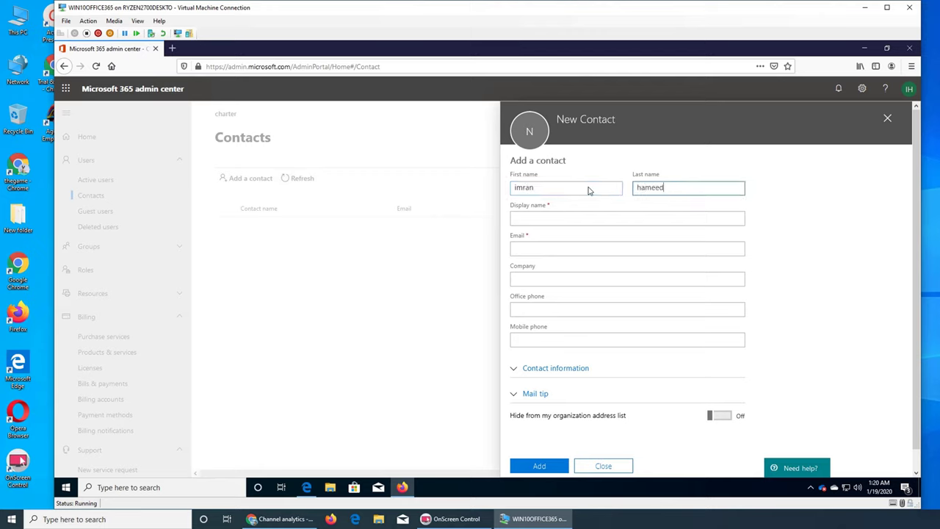
{"action": "key", "text": "Tab"}
{"action": "type", "text": "i"}
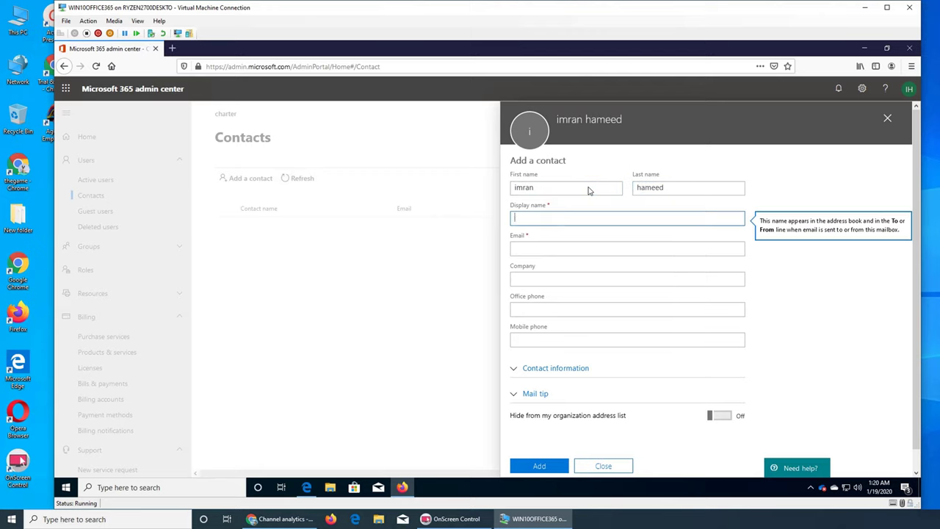
- Enter the contact's e-mail address and company spectrum, then expand the additional contact information
{"action": "key", "text": "Tab"}
{"action": "key", "text": "shift+Tab"}
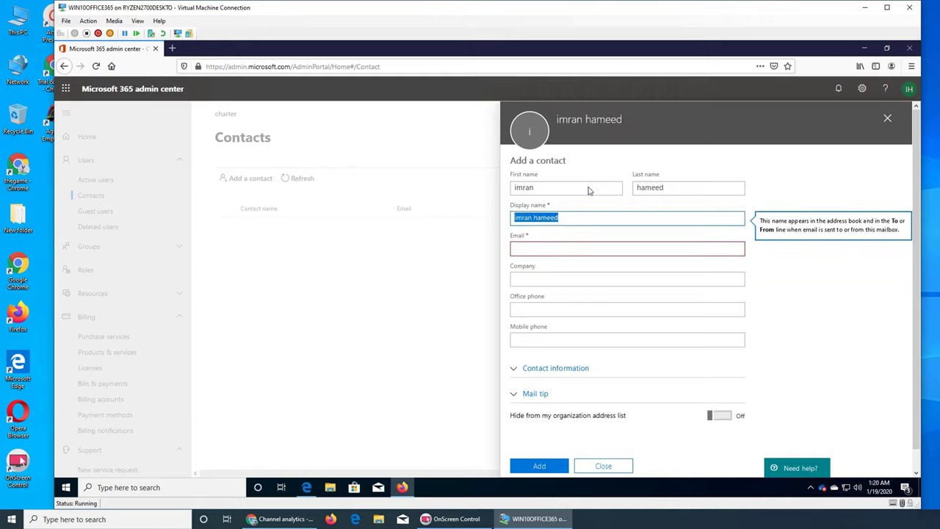
{"action": "key", "text": "shift+Tab"}
{"action": "key", "text": "Tab"}
{"action": "key", "text": "Tab"}
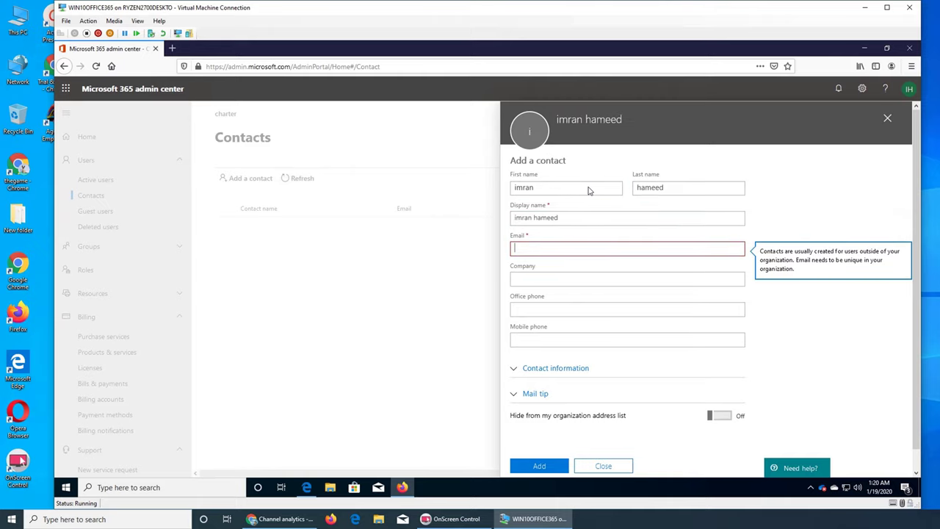
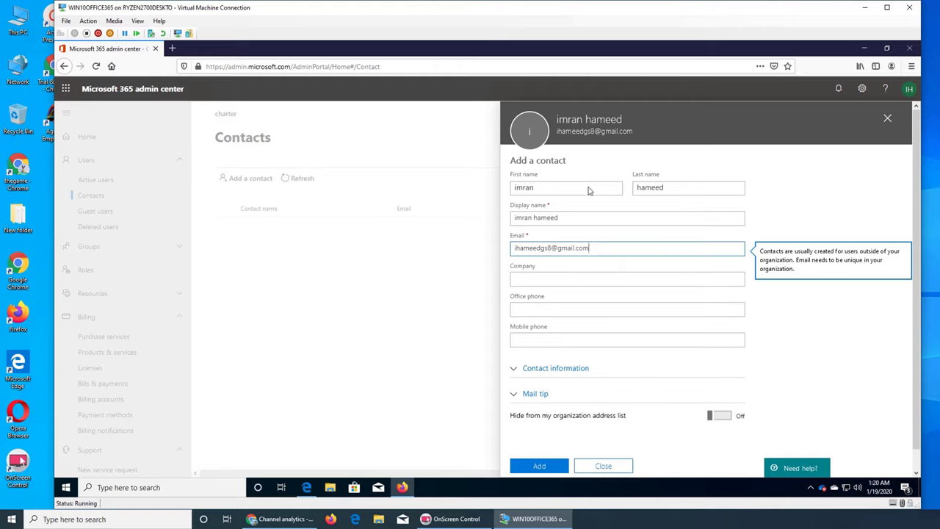
{"action": "key", "text": "Tab"}
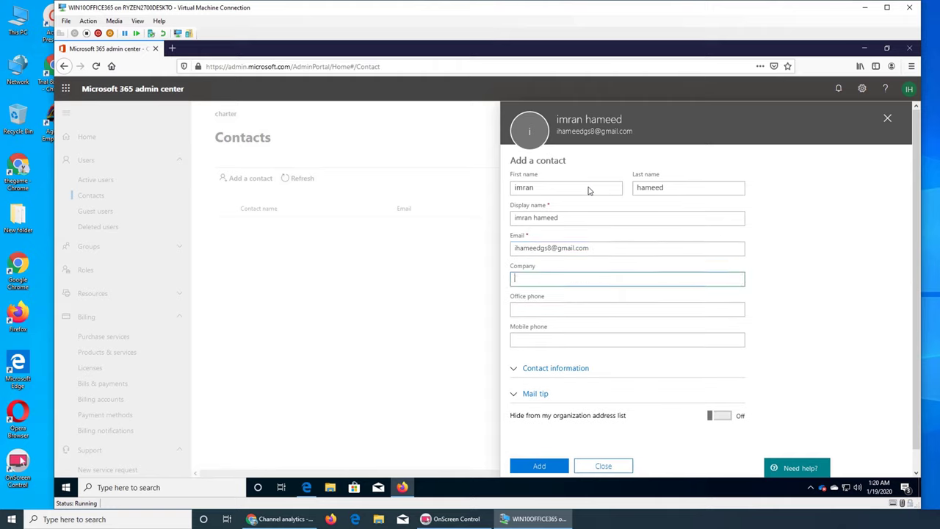
{"action": "type", "text": "spectrum"}
{"action": "key", "text": "Tab"}
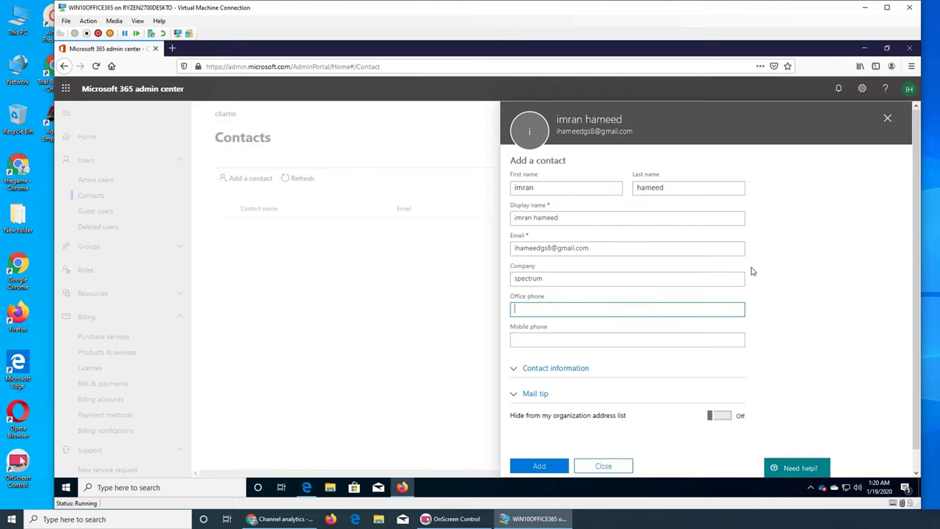
{"action": "scroll", "coordinate": [750, 272], "scroll_direction": "down", "scroll_amount": 1}
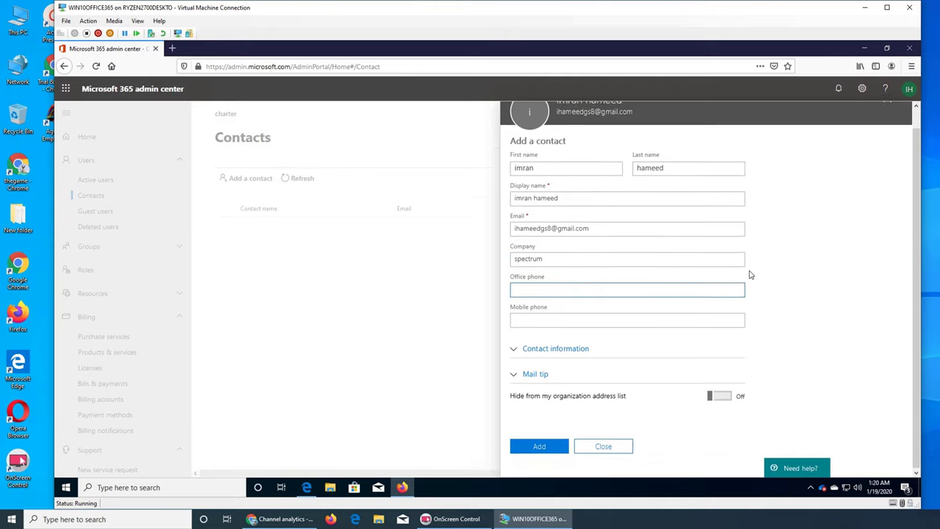
{"action": "left_click", "coordinate": [571, 348]}
{"action": "scroll", "coordinate": [769, 346], "scroll_direction": "down", "scroll_amount": 3}
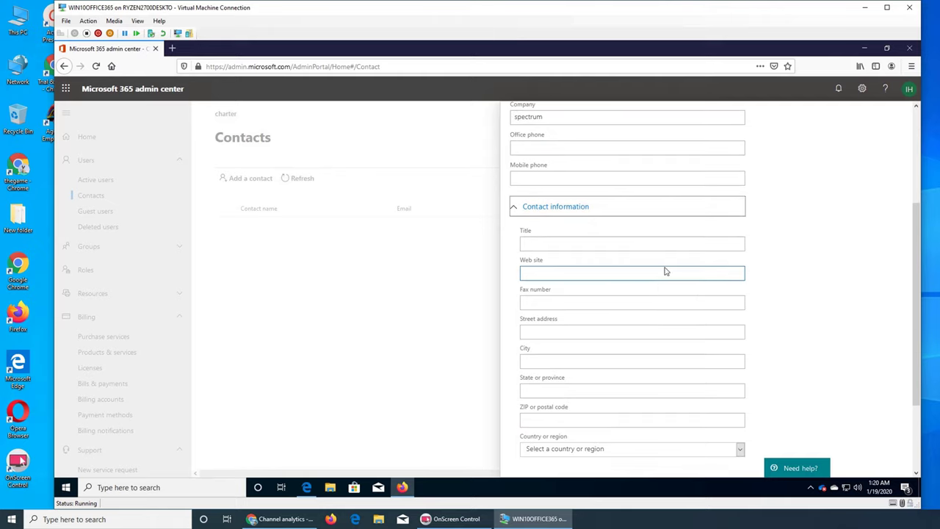
{"action": "scroll", "coordinate": [655, 289], "scroll_direction": "down", "scroll_amount": 2}
- Add the spectrum contact, review its details, and return to the Contacts list
{"action": "left_click", "coordinate": [553, 450]}
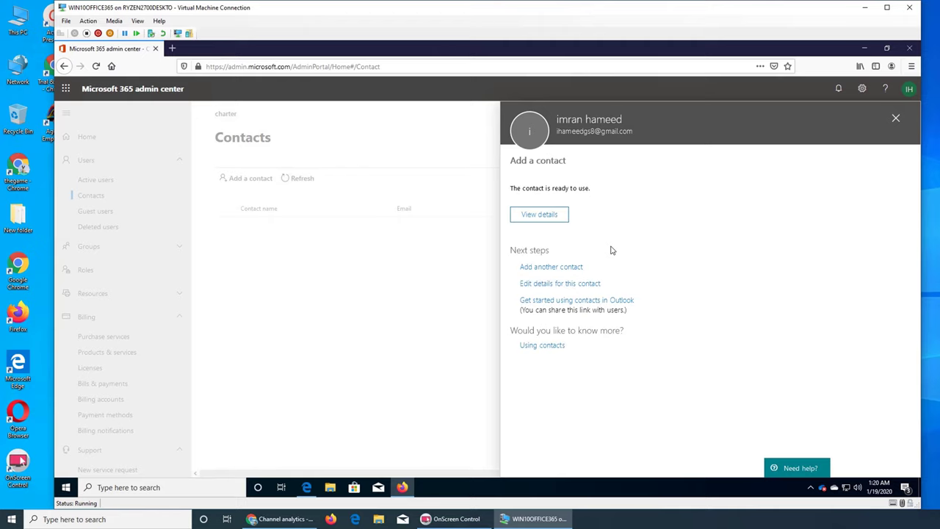
{"action": "left_click", "coordinate": [536, 213]}
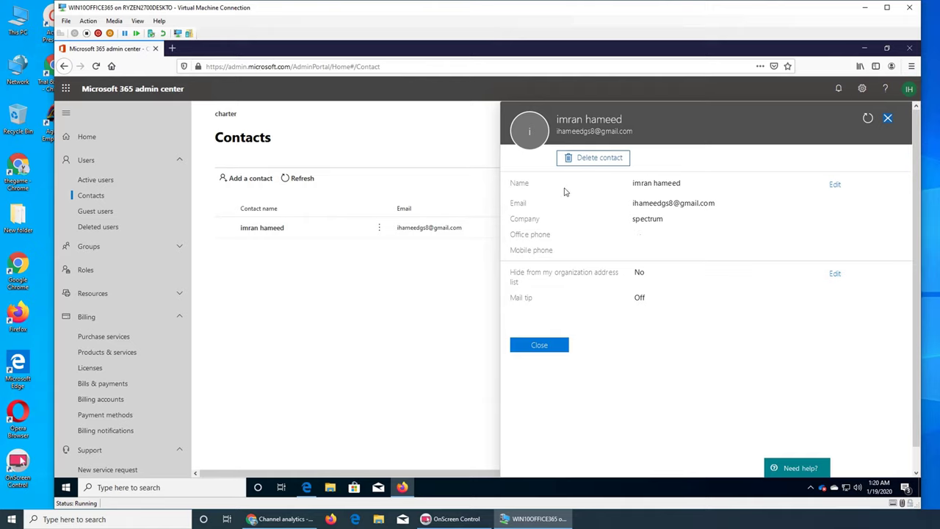
{"action": "left_click", "coordinate": [889, 119]}
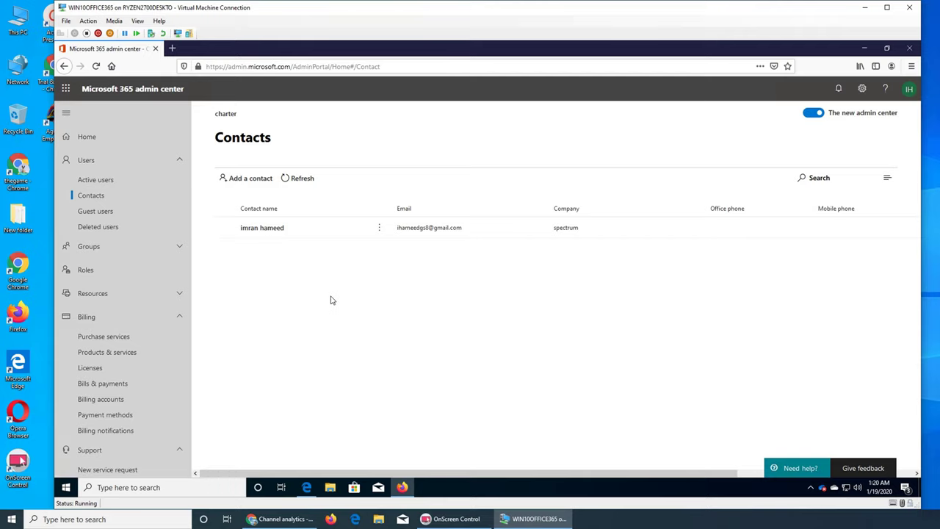
- Open the Guest users page and refresh it, confirming it lists no guests
{"action": "left_click", "coordinate": [108, 212]}
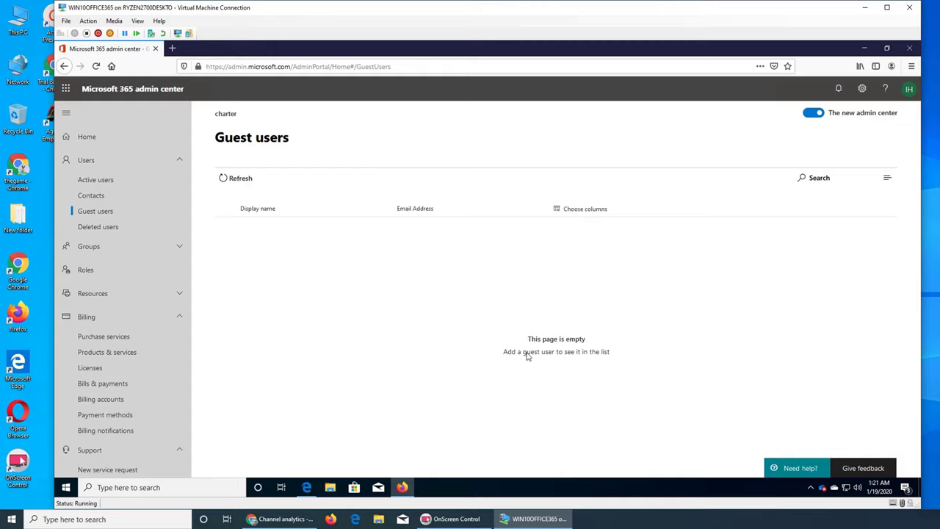
{"action": "right_click", "coordinate": [259, 247]}
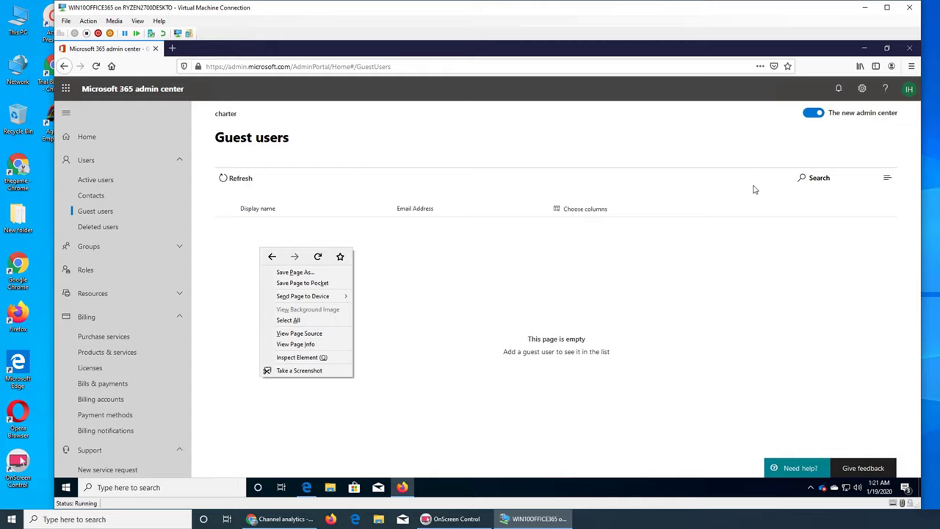
{"action": "left_click", "coordinate": [897, 181]}
{"action": "left_click", "coordinate": [897, 181]}
{"action": "left_click", "coordinate": [814, 341]}
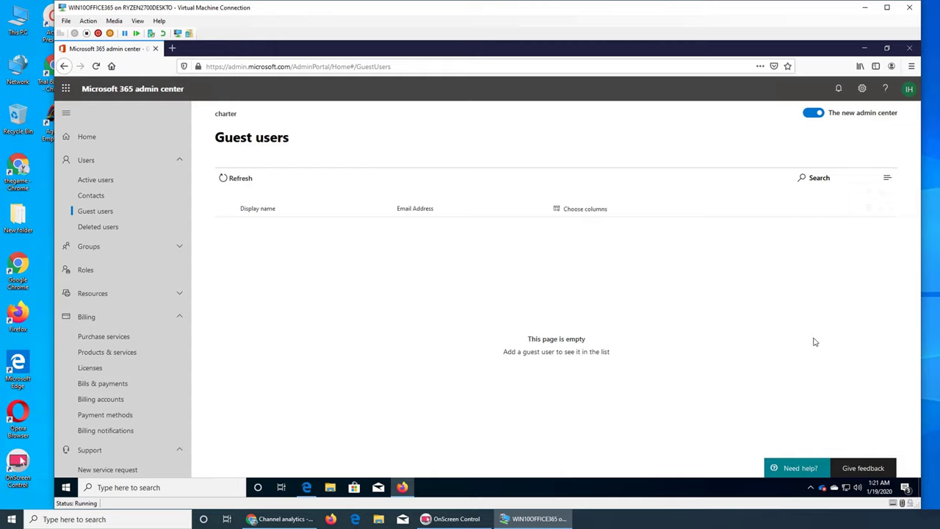
{"action": "left_click", "coordinate": [231, 180]}
- Reopen Deleted users to confirm the removed user is still listed
{"action": "left_click", "coordinate": [82, 229]}
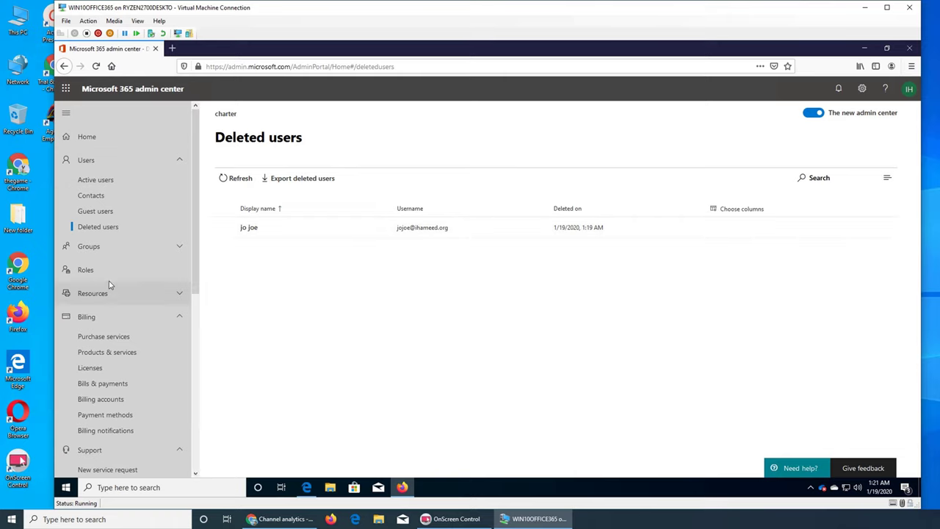
{"action": "scroll", "coordinate": [109, 280], "scroll_direction": "down", "scroll_amount": 6}
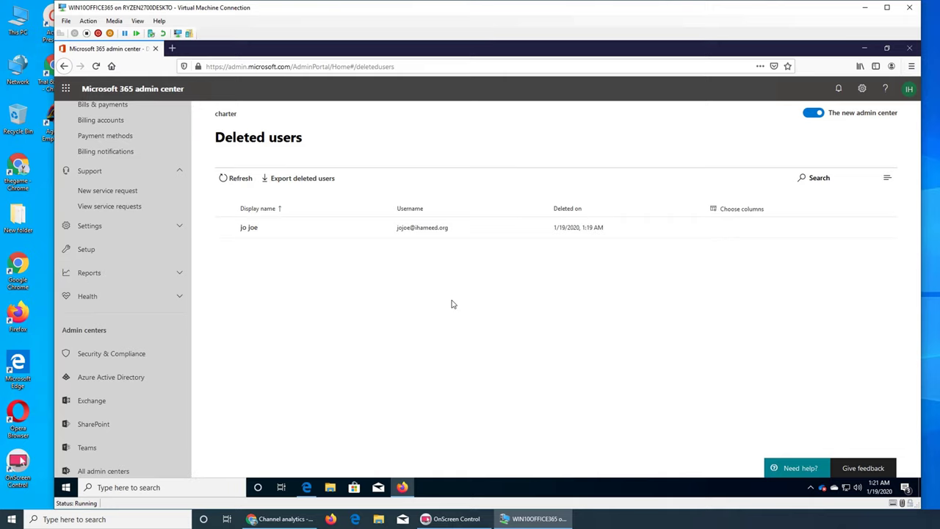
{"action": "scroll", "coordinate": [151, 187], "scroll_direction": "up", "scroll_amount": 6}
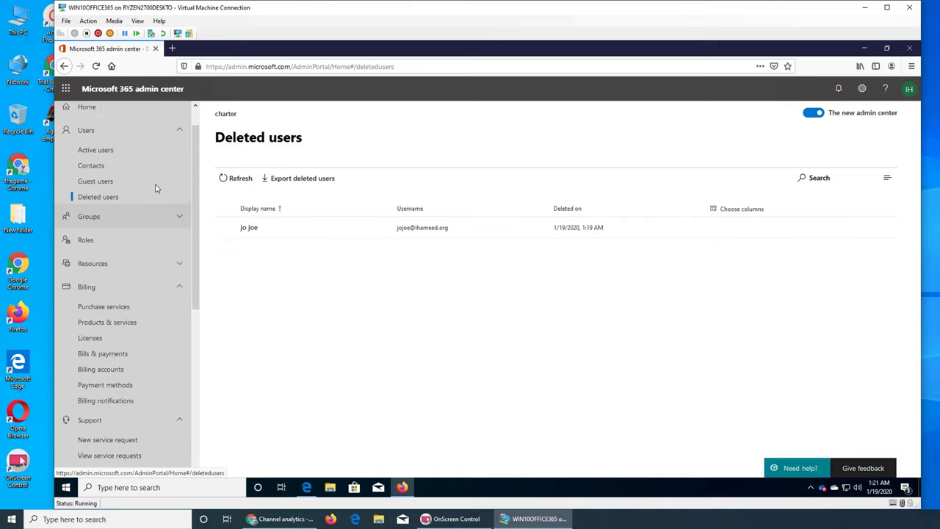
{"action": "scroll", "coordinate": [151, 180], "scroll_direction": "up", "scroll_amount": 1}
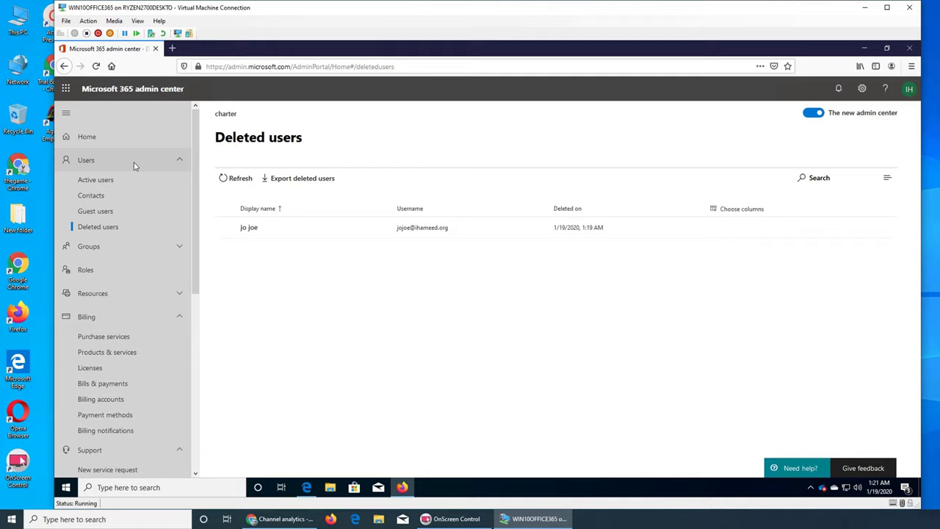